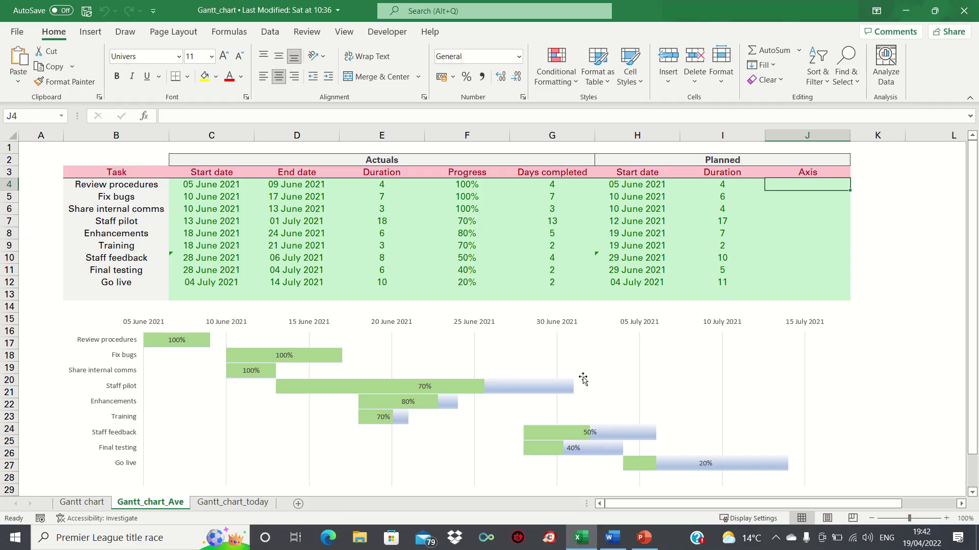
# Step: Prepare to enter 9 in cell J4 for the Review procedures task
pyautogui.moveTo(564, 387)
# Step: Enter 9 in J4, put =J4-1 in J5, and fill it down to J12
pyautogui.write('9')
pyautogui.press('Return')
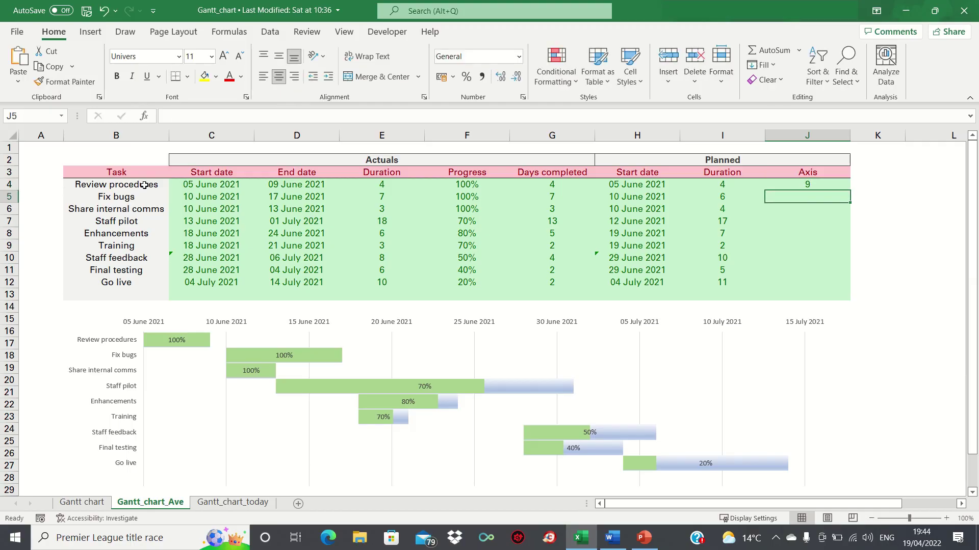
pyautogui.write('=J4-1')
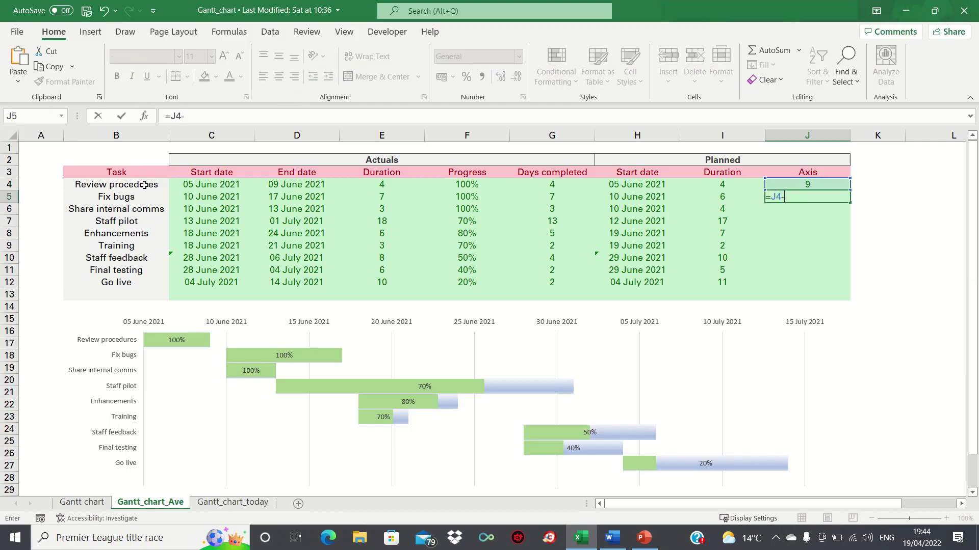
pyautogui.press('Return')
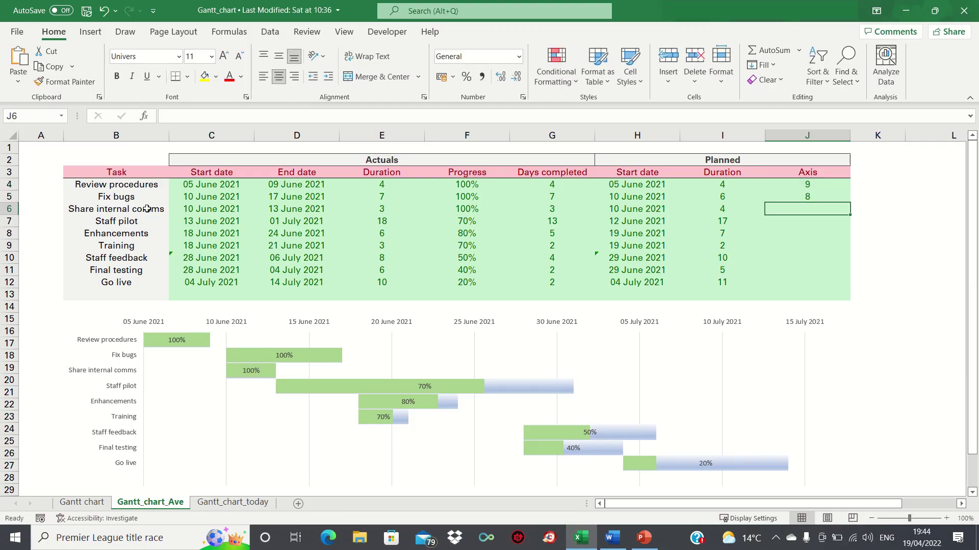
pyautogui.click(821, 197)
pyautogui.moveTo(843, 204); pyautogui.dragTo(843, 287)
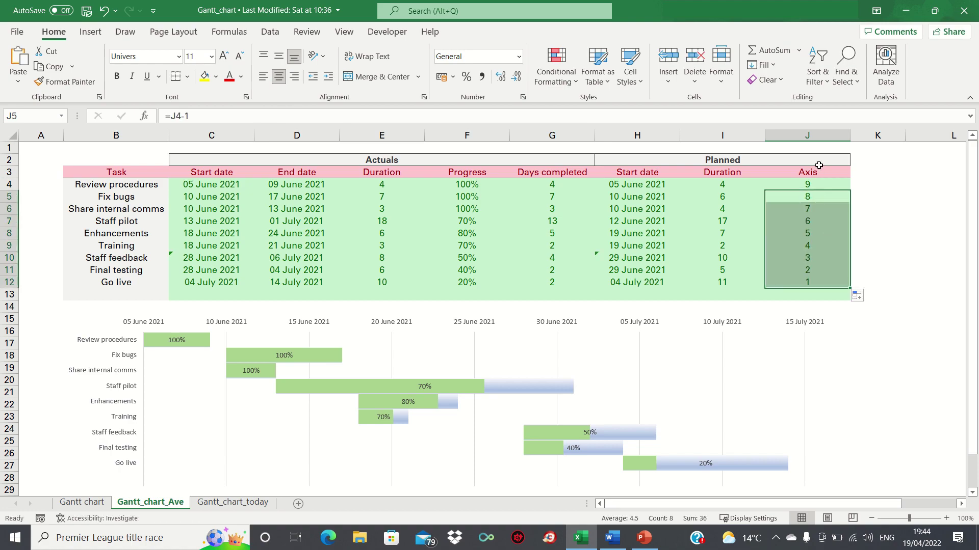
pyautogui.click(816, 183)
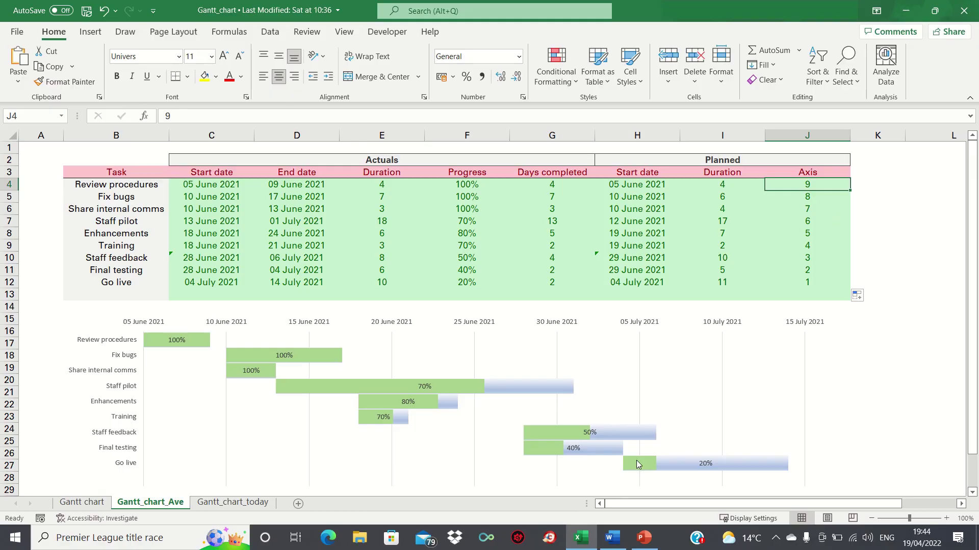
# Step: Add a chart series named Start_date_planned through the Select Data dialog
pyautogui.rightClick(733, 358)
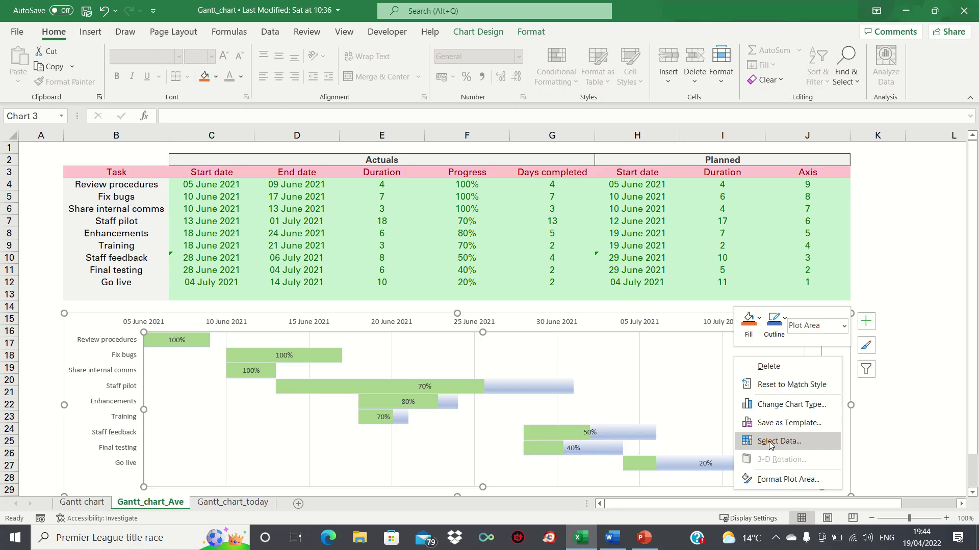
pyautogui.click(768, 441)
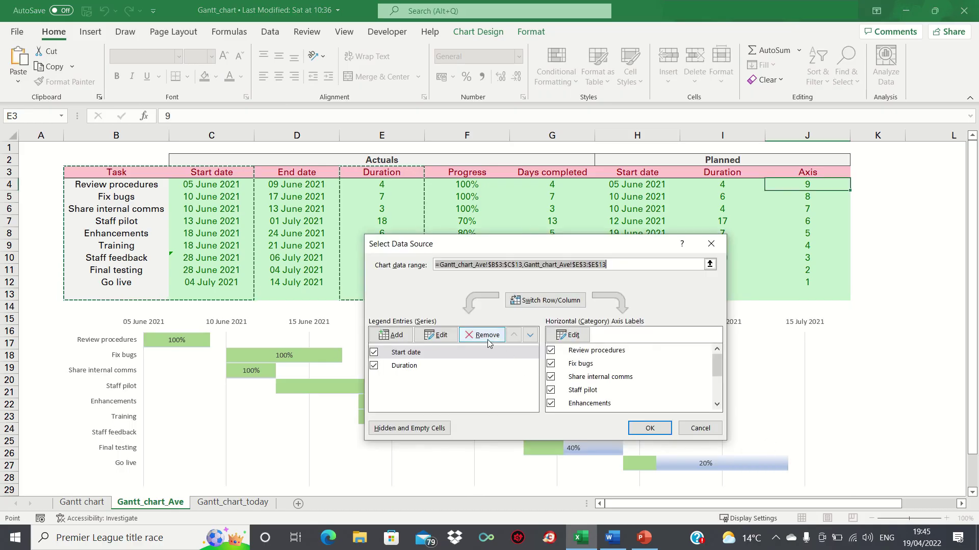
pyautogui.click(456, 348)
pyautogui.click(393, 335)
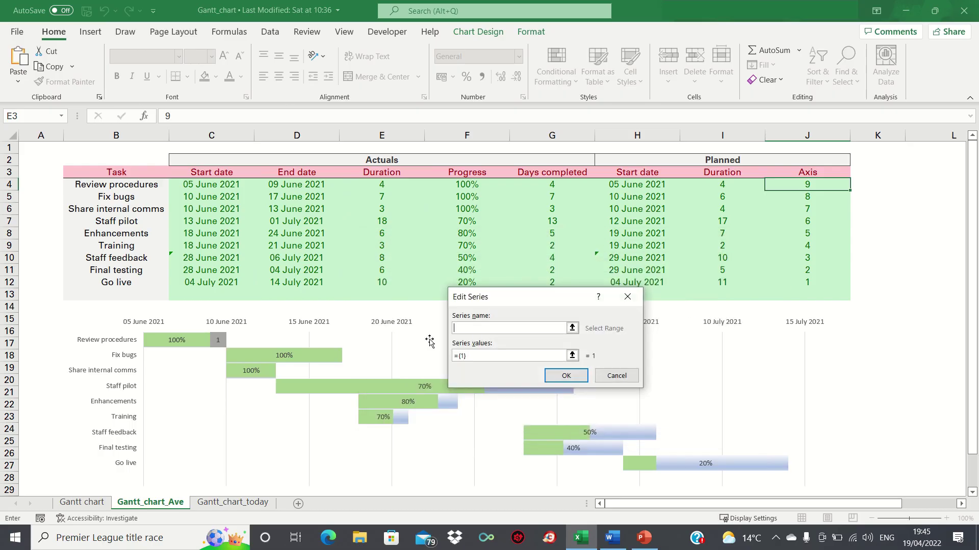
pyautogui.write('Start_date_planned')
pyautogui.click(472, 353)
pyautogui.press('Return')
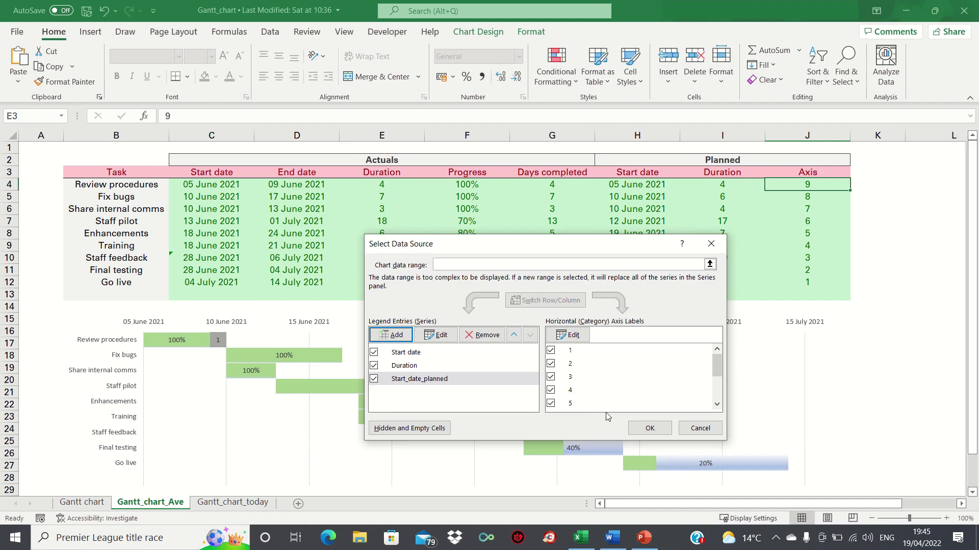
pyautogui.click(633, 428)
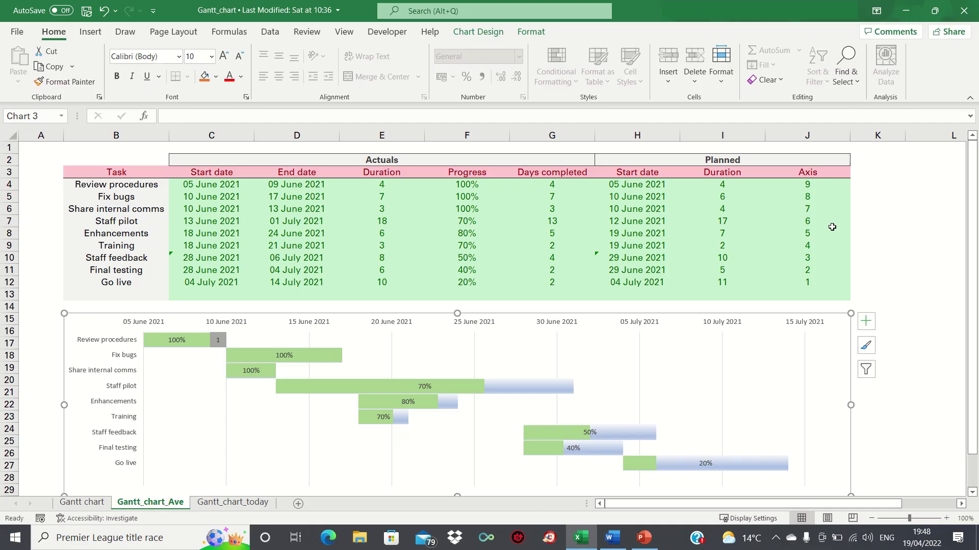
# Step: Change Start_date_planned's chart type to Scatter in the Combo chart settings
pyautogui.click(155, 346)
pyautogui.rightClick(155, 349)
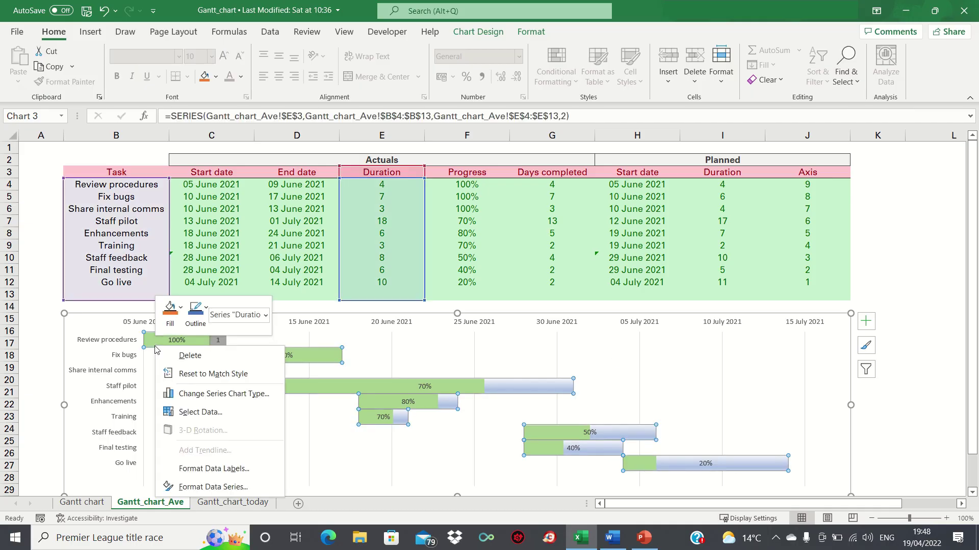
pyautogui.click(189, 396)
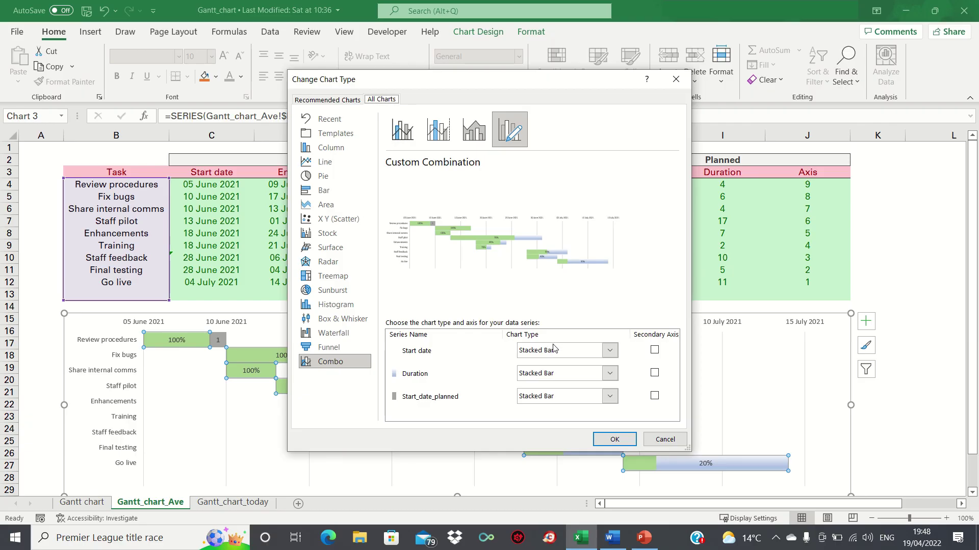
pyautogui.click(556, 398)
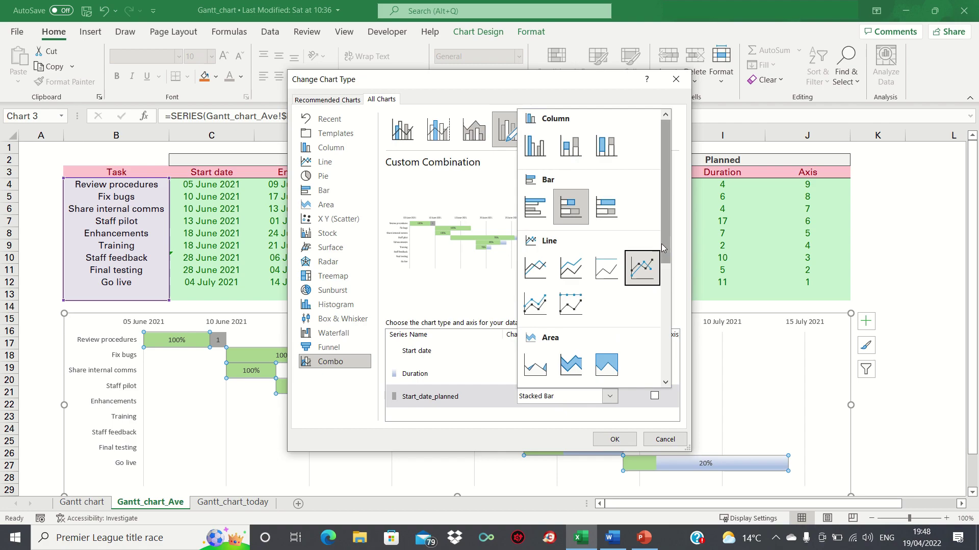
pyautogui.moveTo(664, 246); pyautogui.dragTo(637, 351)
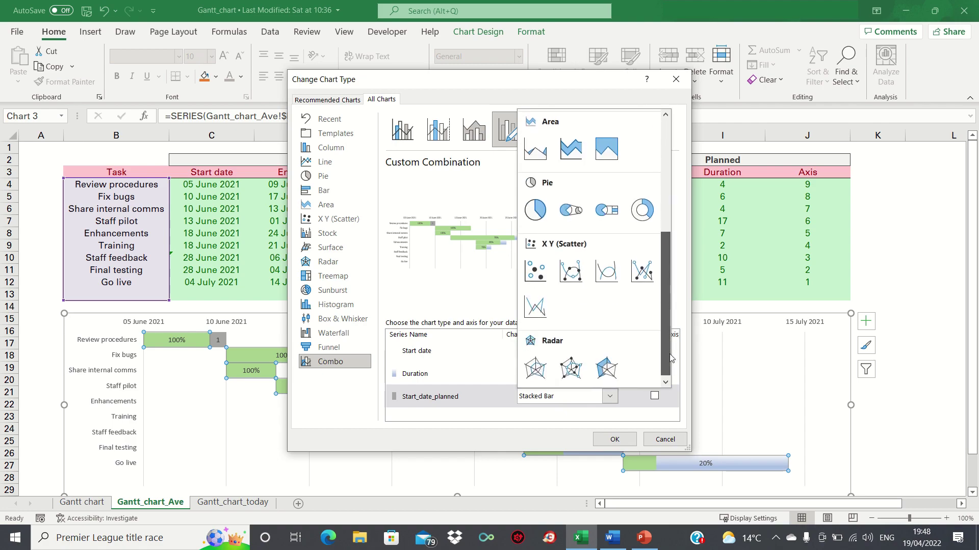
pyautogui.click(533, 273)
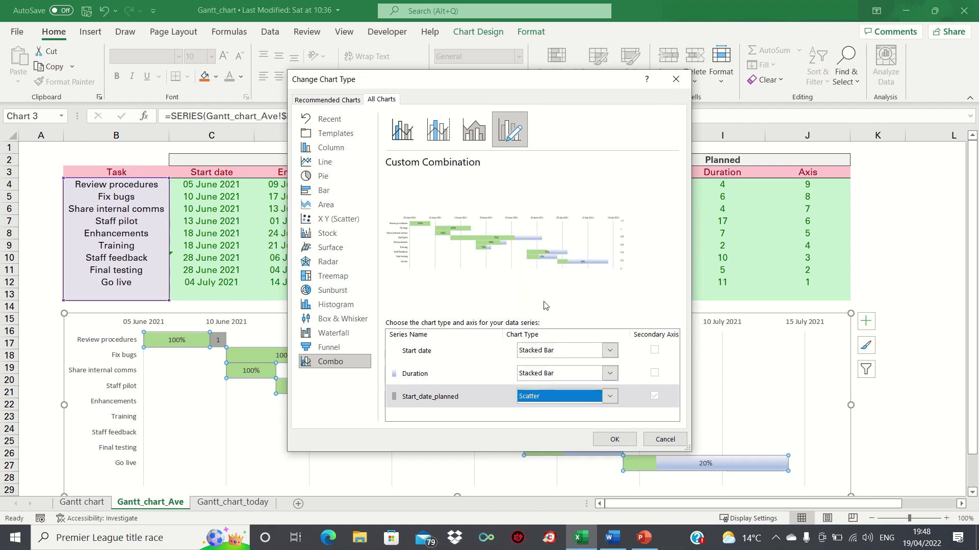
pyautogui.click(614, 439)
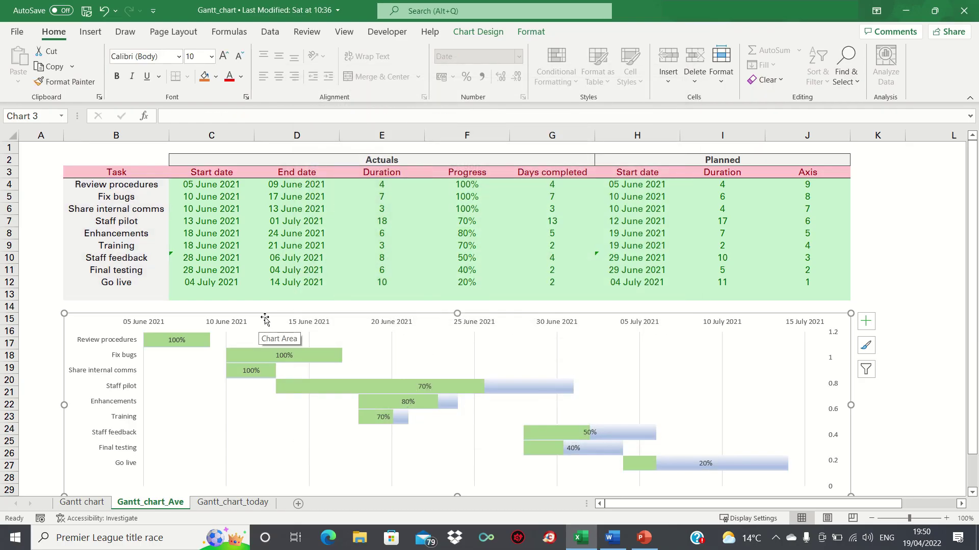
# Step: Edit the Start_date_planned series so its X values are the planned start dates H4:H13
pyautogui.rightClick(265, 320)
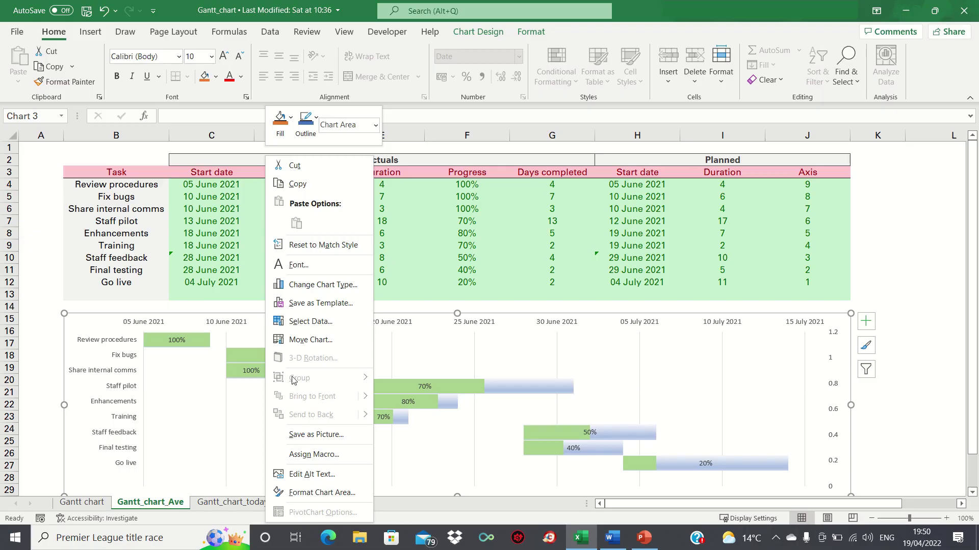
pyautogui.click(323, 322)
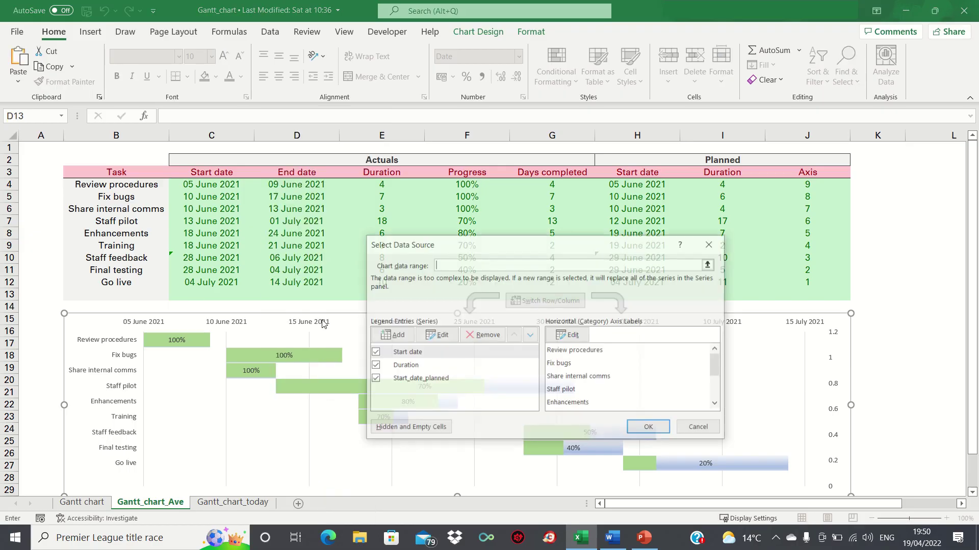
pyautogui.click(403, 381)
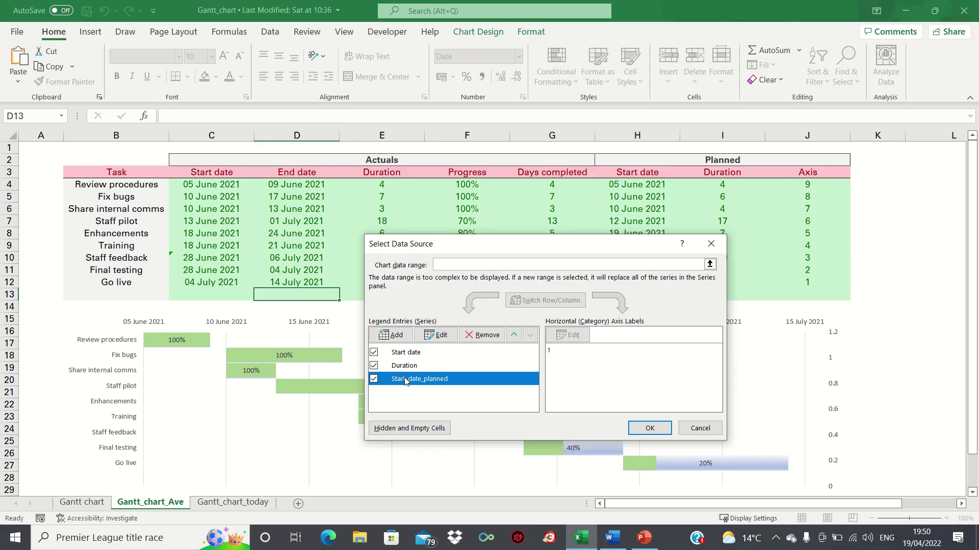
pyautogui.click(436, 336)
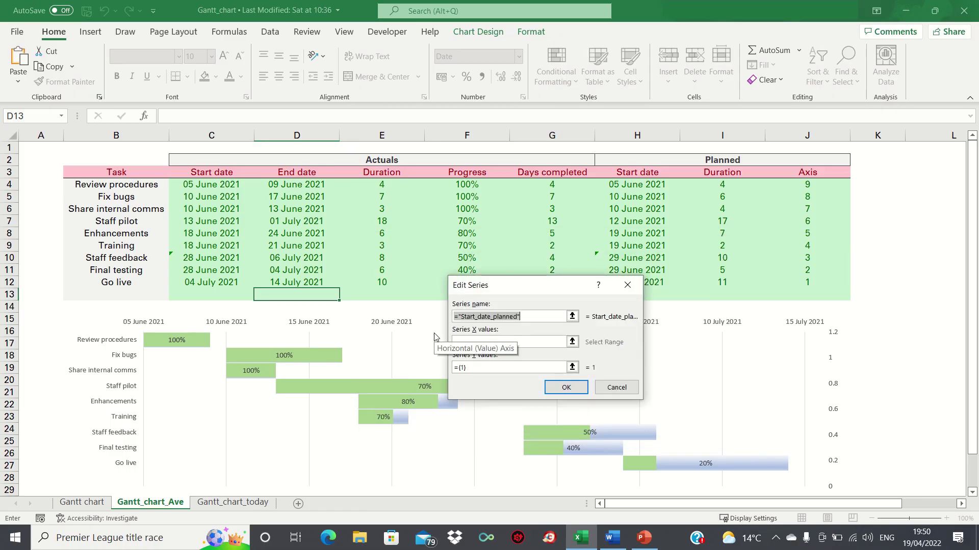
pyautogui.press('End')
pyautogui.click(572, 343)
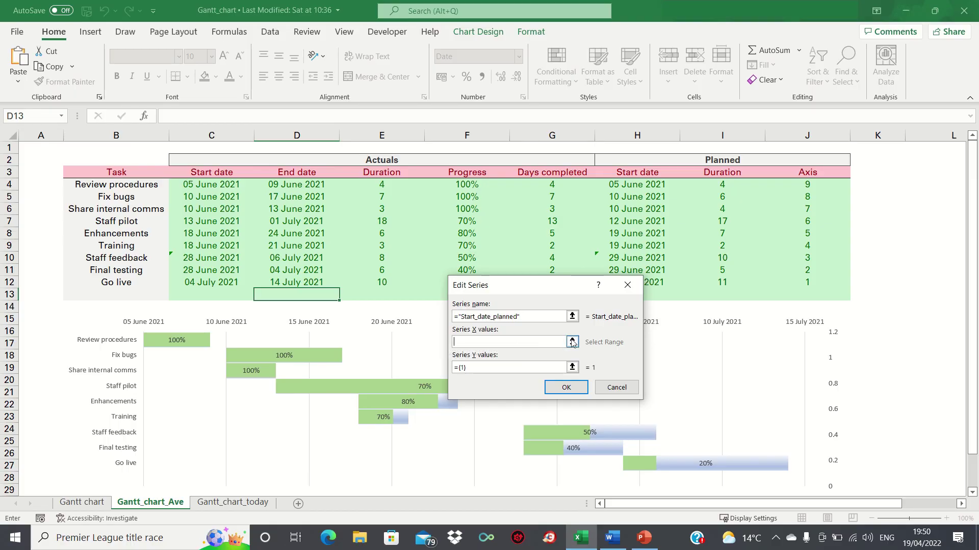
pyautogui.click(571, 342)
pyautogui.click(643, 186)
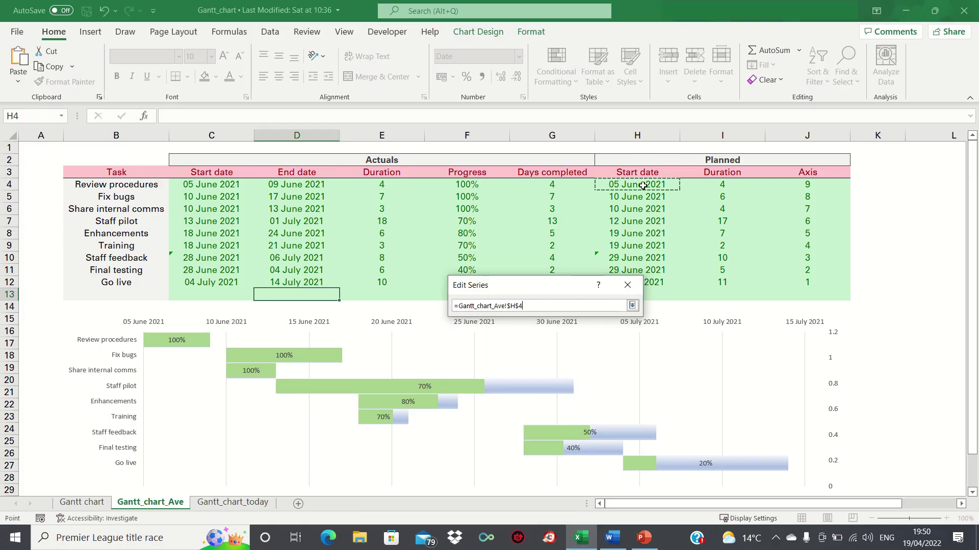
pyautogui.hotkey('shift', 'Down')
pyautogui.hotkey('shift', 'Down')
pyautogui.hotkey('shift', 'Down')
pyautogui.hotkey('shift', 'Down')
pyautogui.hotkey('shift', 'Down')
pyautogui.hotkey('shift', 'Down')
pyautogui.hotkey('shift', 'Down')
pyautogui.hotkey('shift', 'Down')
pyautogui.hotkey('shift', 'Down')
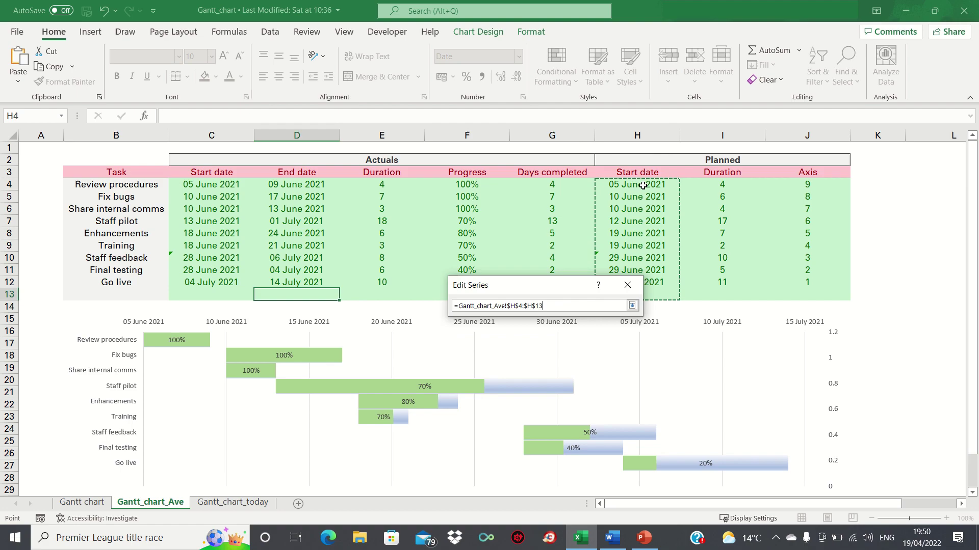
pyautogui.press('Return')
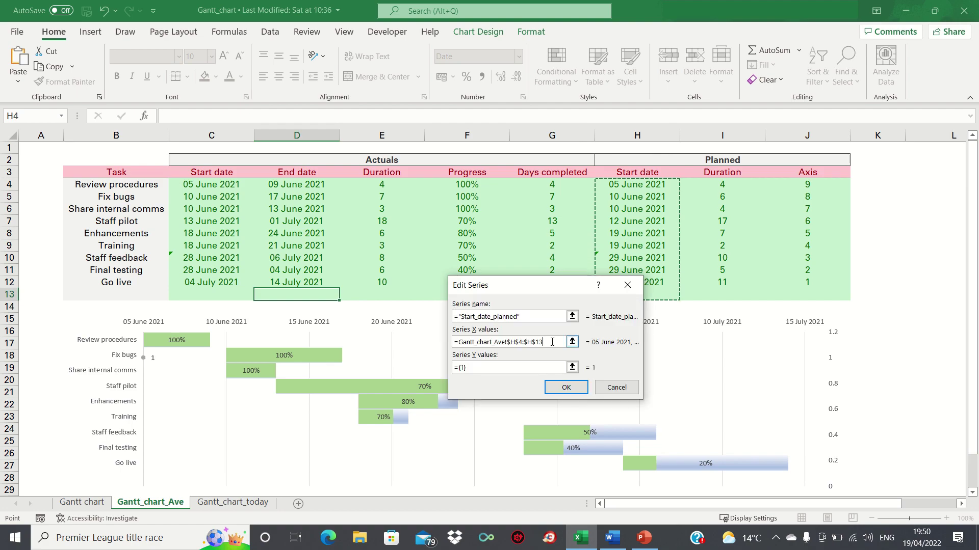
# Step: Set the series Y values to the Axis range J4:J13 and apply the change
pyautogui.click(573, 367)
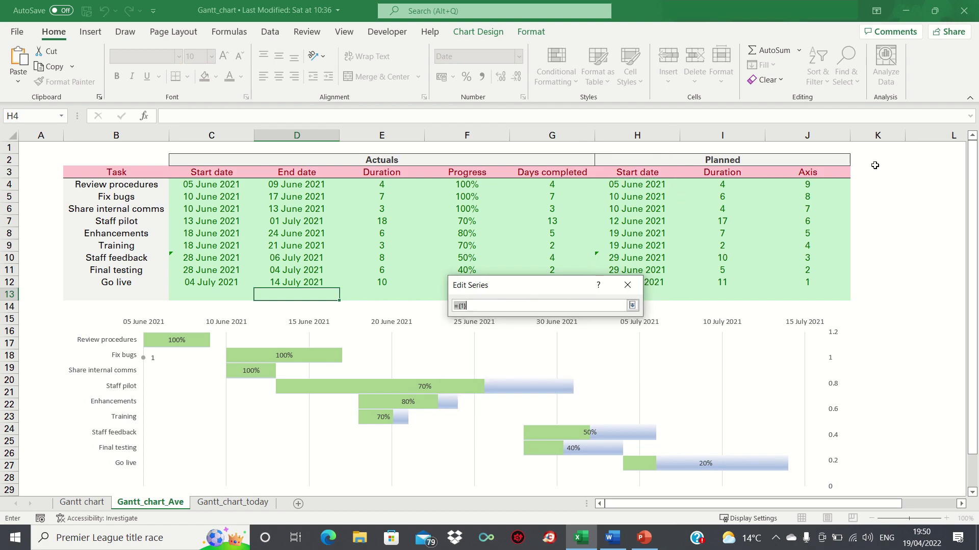
pyautogui.click(827, 182)
pyautogui.hotkey('shift', 'Down')
pyautogui.hotkey('shift', 'Down')
pyautogui.hotkey('shift', 'Down')
pyautogui.hotkey('shift', 'Down')
pyautogui.hotkey('shift', 'Down')
pyautogui.hotkey('shift', 'Down')
pyautogui.hotkey('shift', 'Down')
pyautogui.hotkey('shift', 'Down')
pyautogui.hotkey('shift', 'Down')
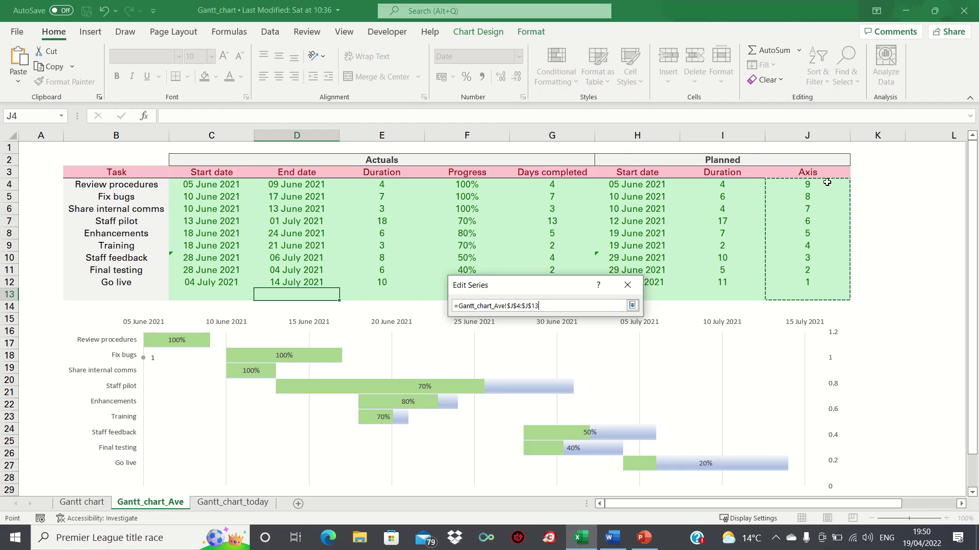
pyautogui.press('Return')
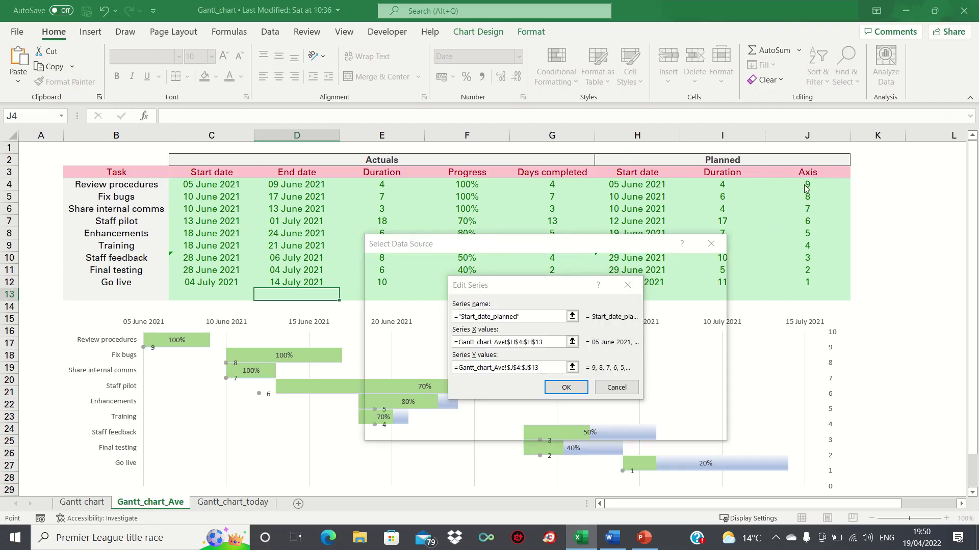
pyautogui.press('Return')
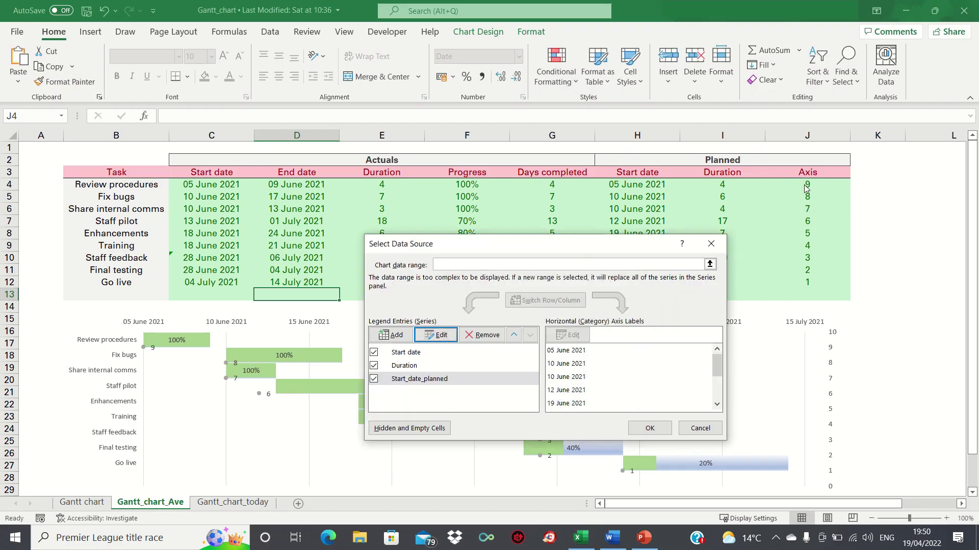
pyautogui.click(637, 432)
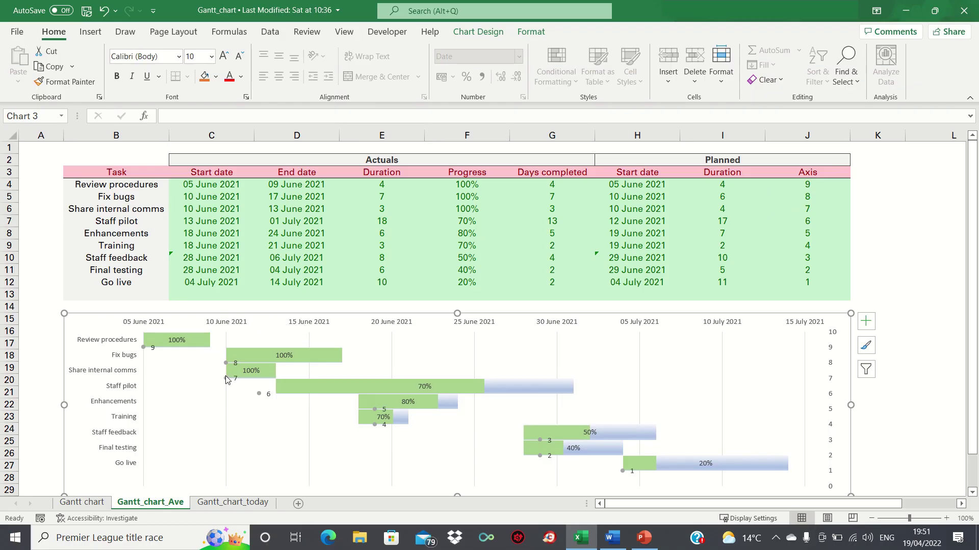
# Step: Add error bars to the Start_date_planned points and delete the vertical error bars
pyautogui.moveTo(227, 378)
pyautogui.click(225, 379)
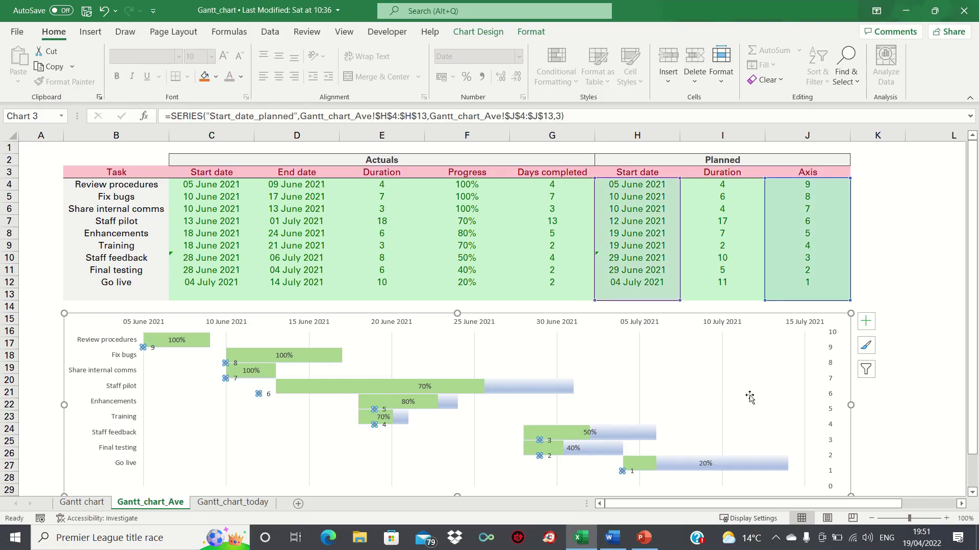
pyautogui.click(862, 330)
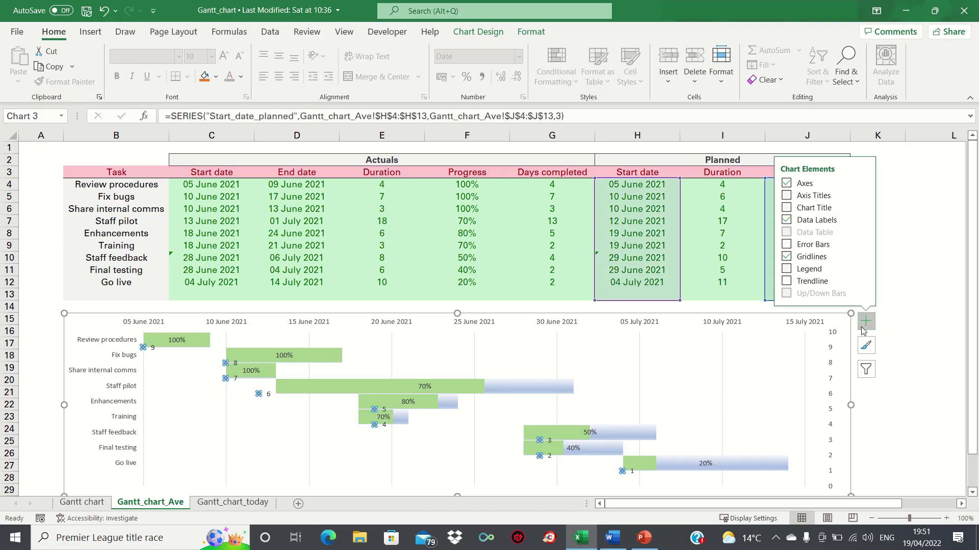
pyautogui.click(786, 244)
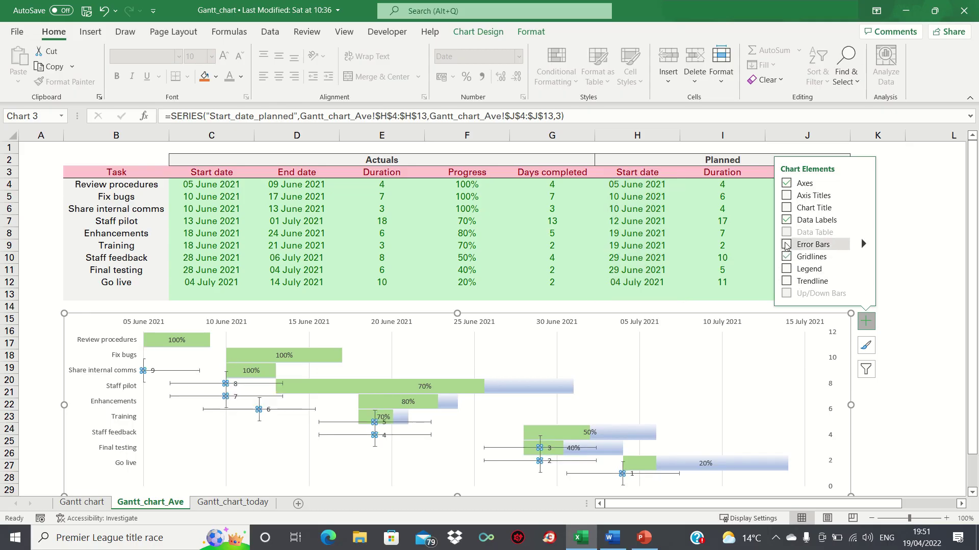
pyautogui.click(227, 378)
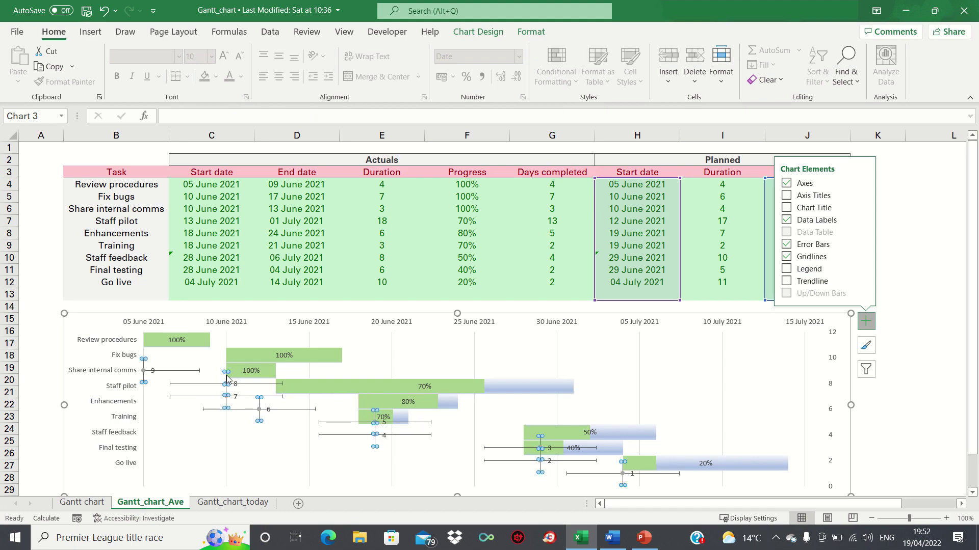
pyautogui.press('Delete')
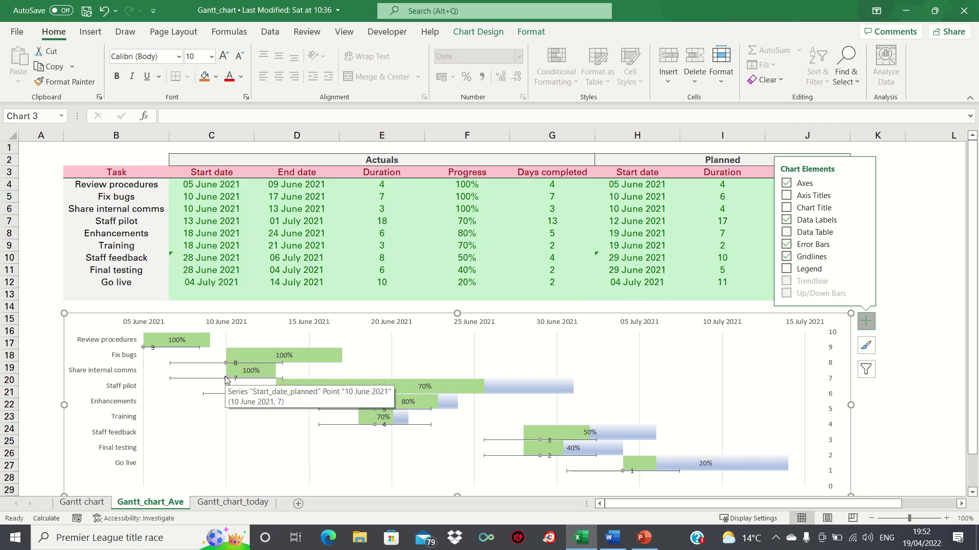
# Step: Format the horizontal error bars with Plus direction and No Cap end style
pyautogui.rightClick(214, 379)
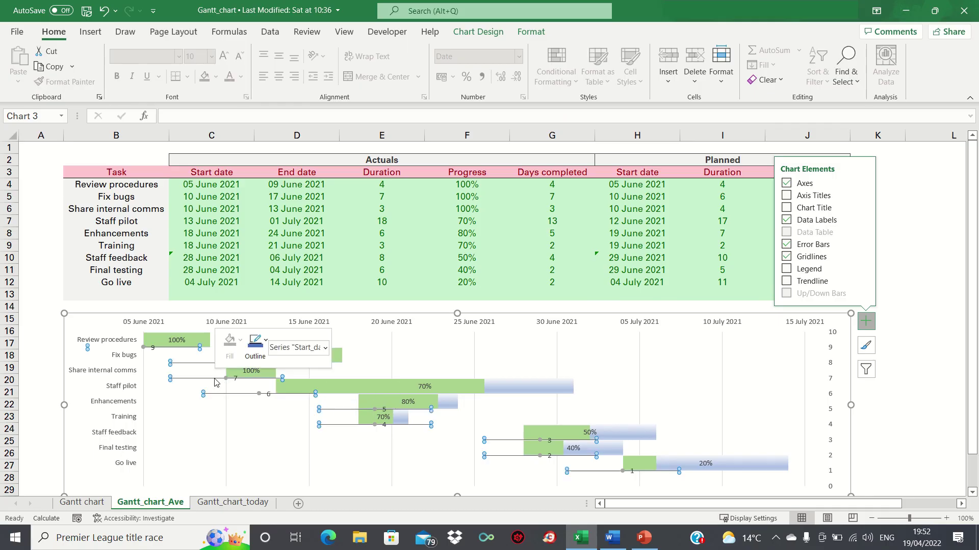
pyautogui.click(265, 489)
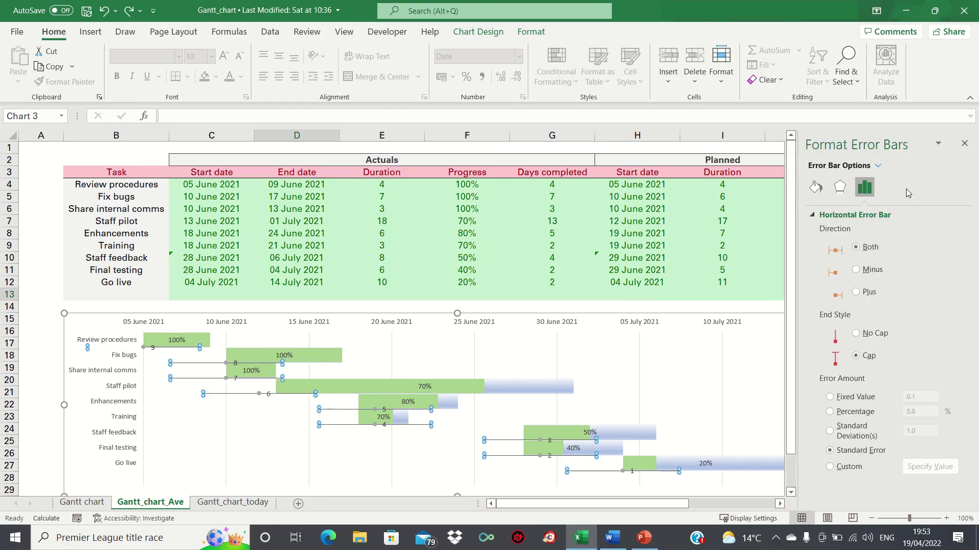
pyautogui.click(856, 292)
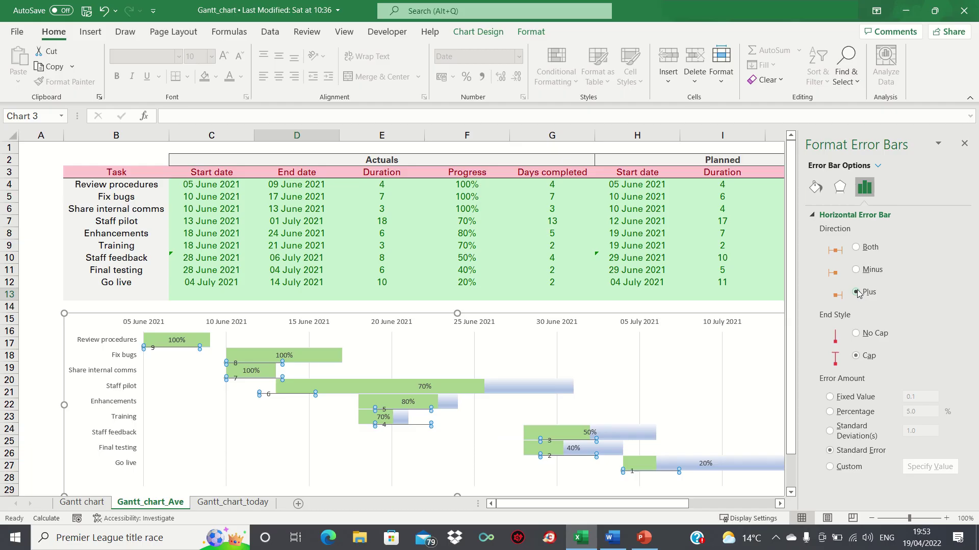
pyautogui.click(856, 334)
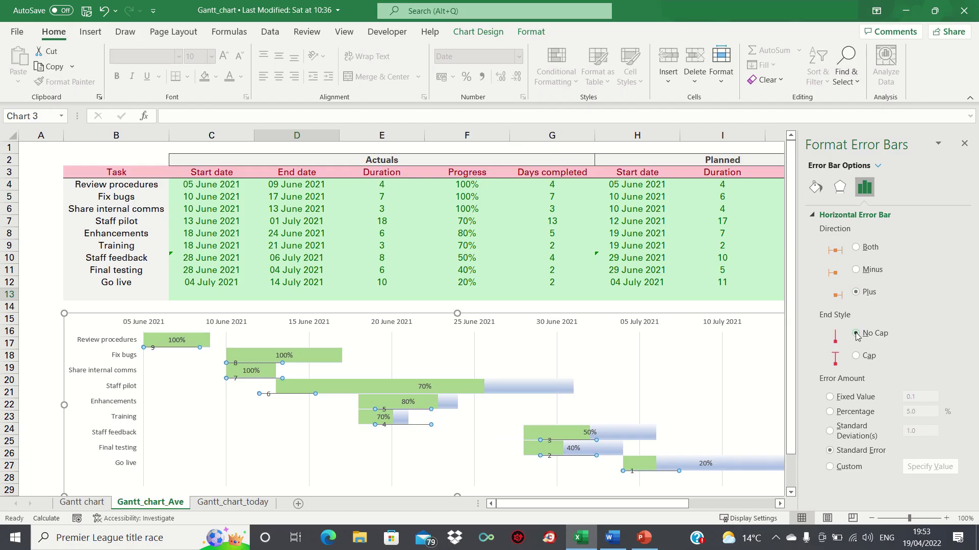
# Step: Set a Custom positive error value of =Gantt_chart_Ave!$I$4:$I$13, the planned durations
pyautogui.click(830, 467)
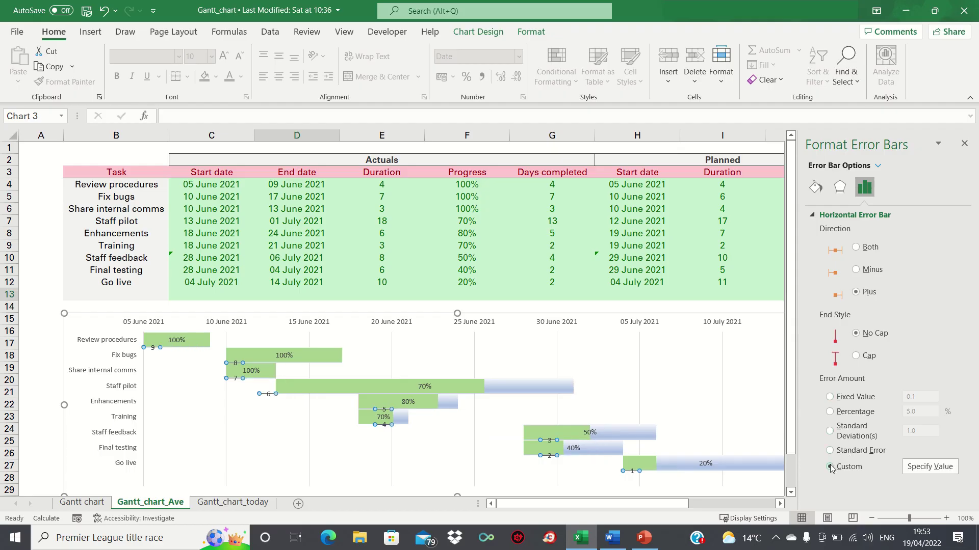
pyautogui.click(920, 468)
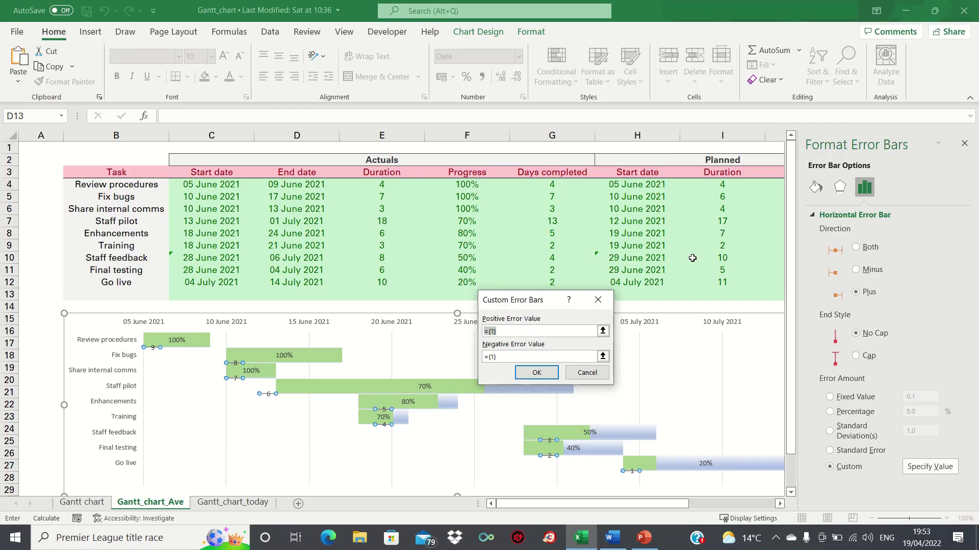
pyautogui.click(718, 183)
pyautogui.hotkey('shift', 'Down')
pyautogui.hotkey('shift', 'Down')
pyautogui.hotkey('shift', 'Down')
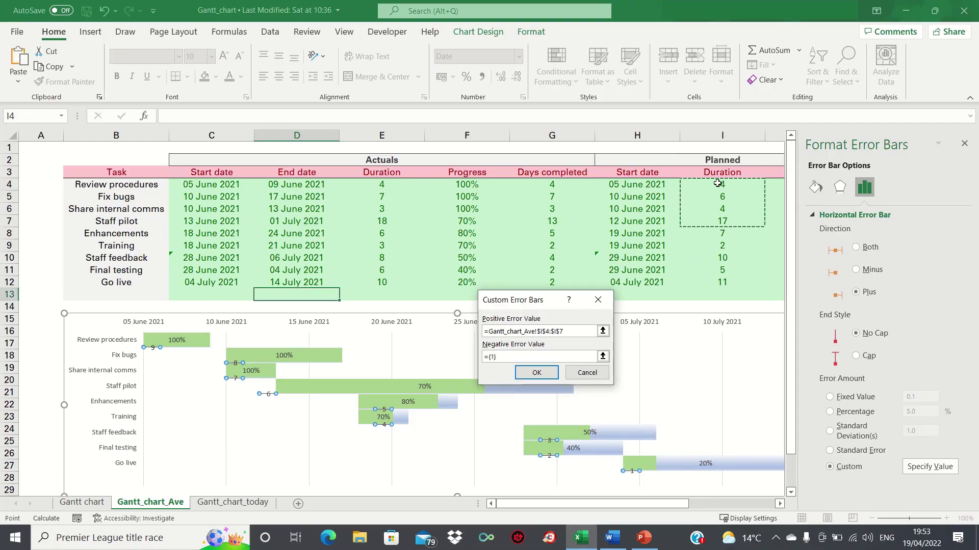
pyautogui.hotkey('shift', 'Down')
pyautogui.hotkey('shift', 'Down')
pyautogui.hotkey('shift', 'Down')
pyautogui.hotkey('shift', 'Down')
pyautogui.hotkey('shift', 'Down')
pyautogui.hotkey('shift', 'Down')
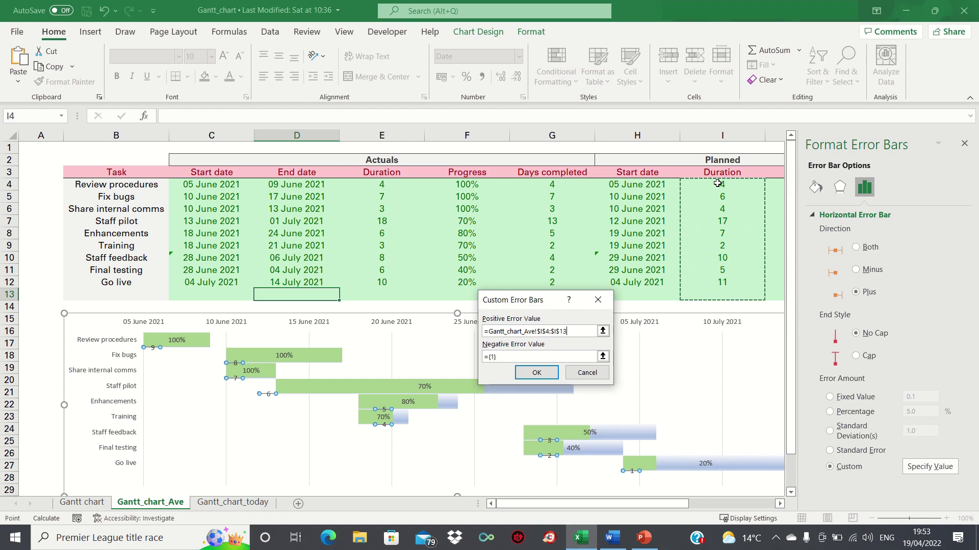
pyautogui.press('Return')
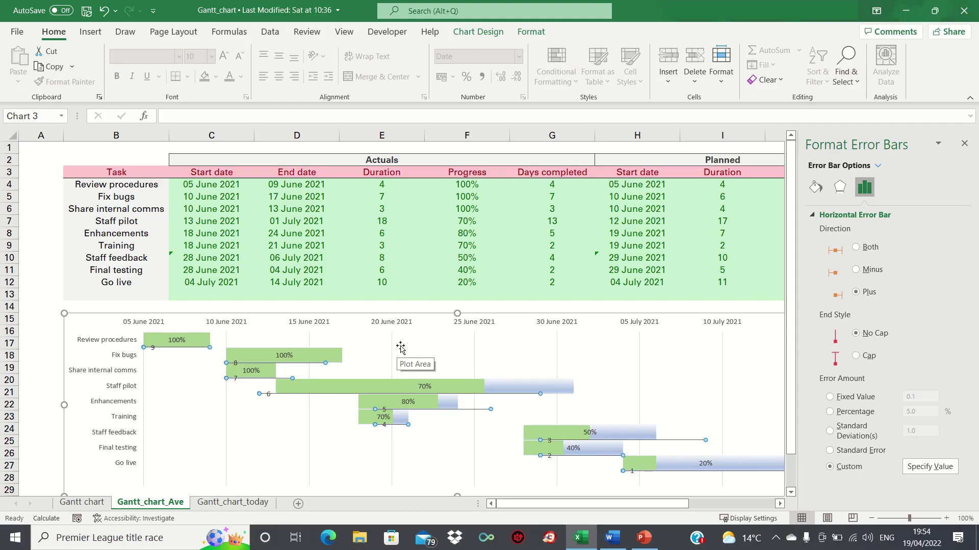
# Step: Make the error bar lines 7 pt wide and dark blue
pyautogui.click(815, 188)
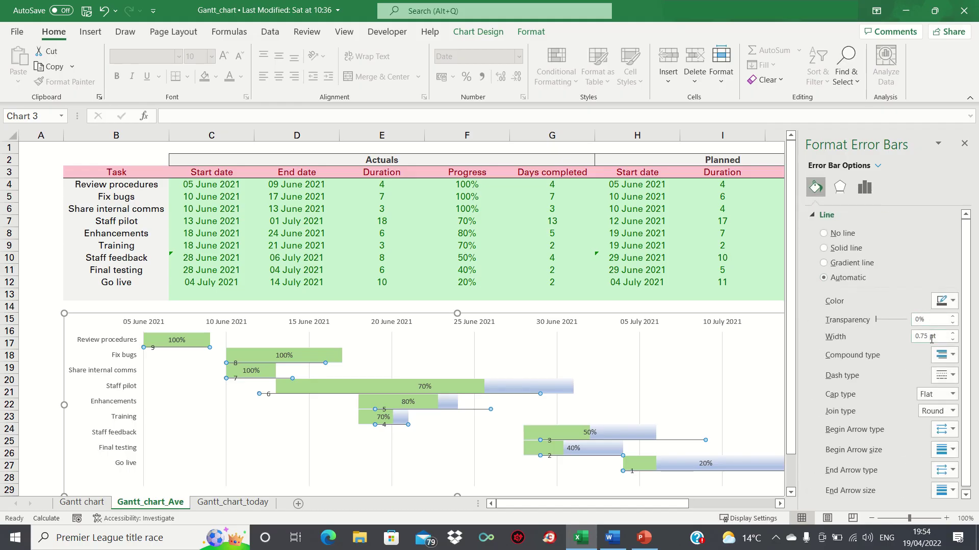
pyautogui.moveTo(938, 338); pyautogui.dragTo(890, 336)
pyautogui.write('7')
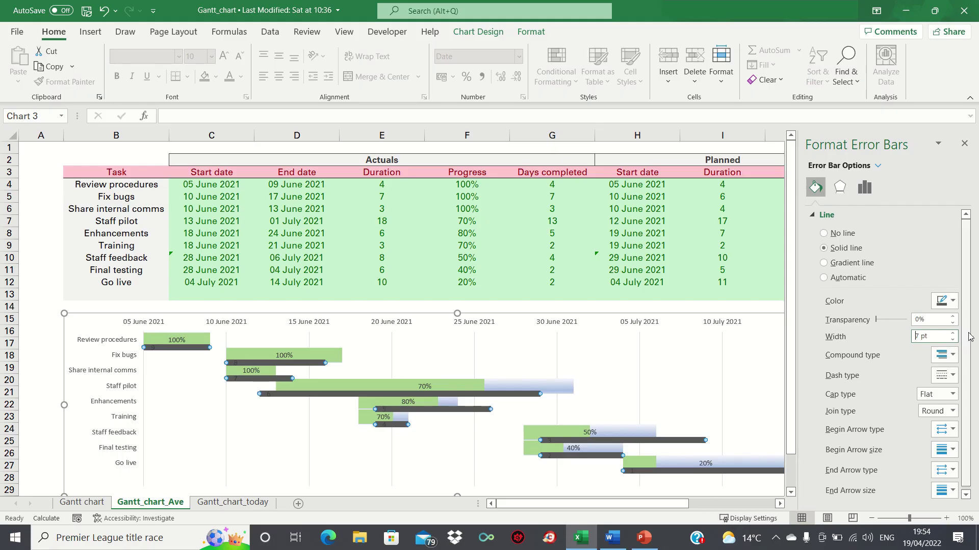
pyautogui.click(949, 303)
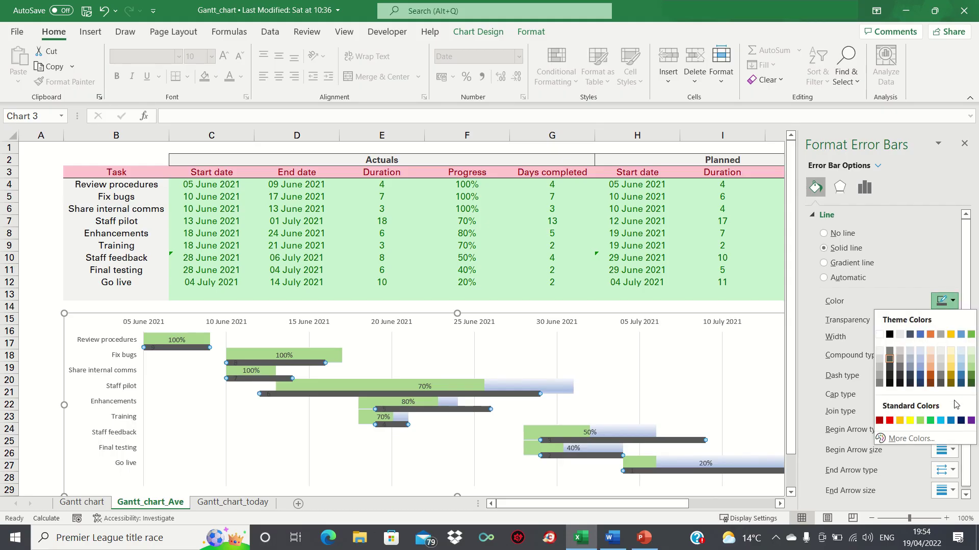
pyautogui.click(961, 421)
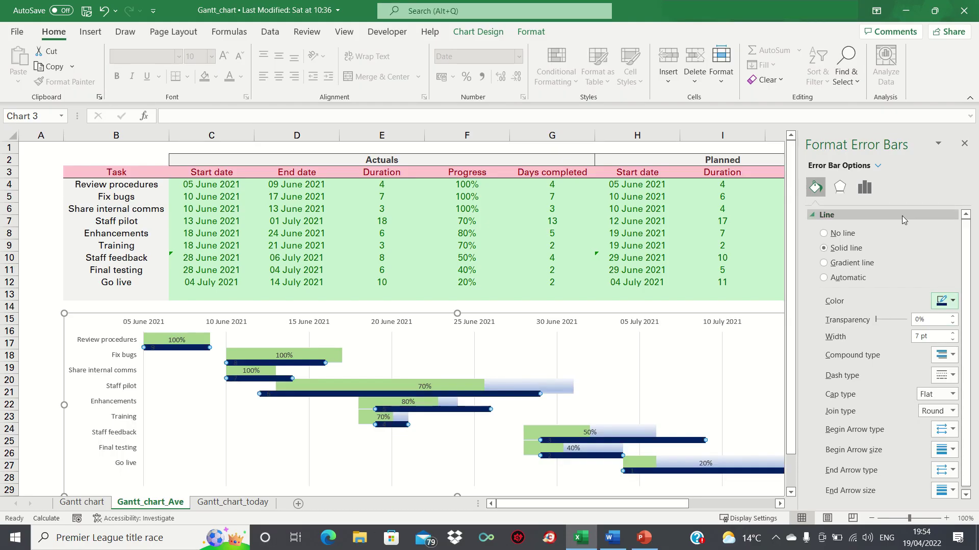
pyautogui.click(681, 331)
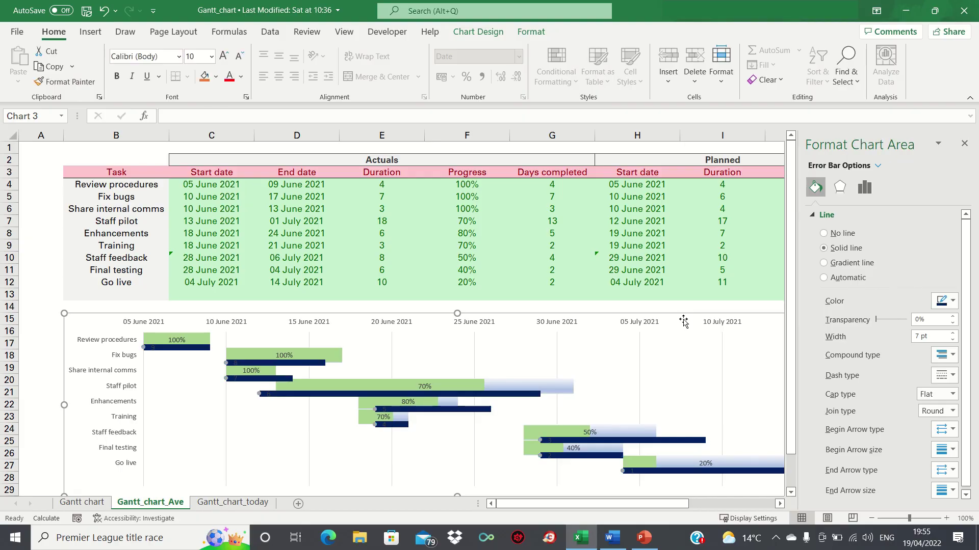
# Step: Set the Start_date_planned marker border to No line and fill to No fill
pyautogui.click(227, 379)
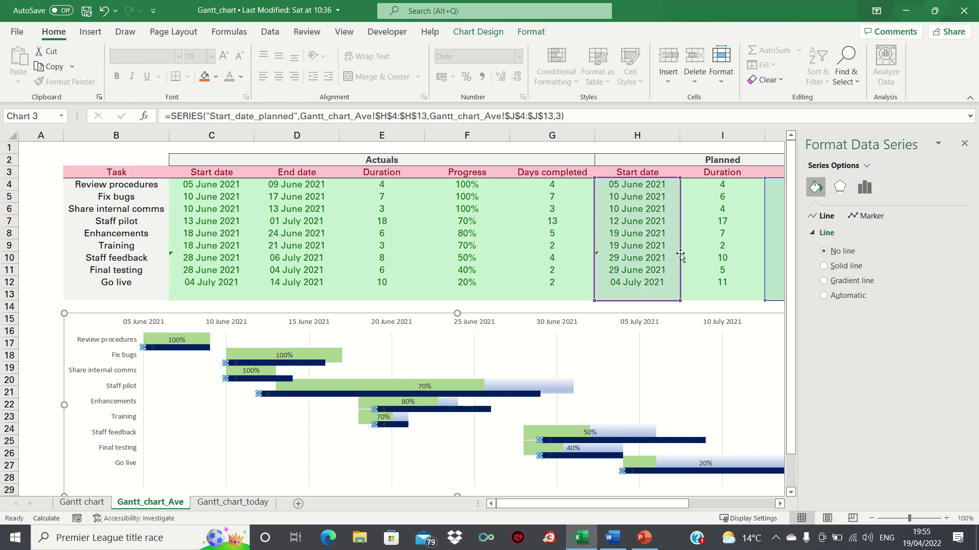
pyautogui.click(867, 216)
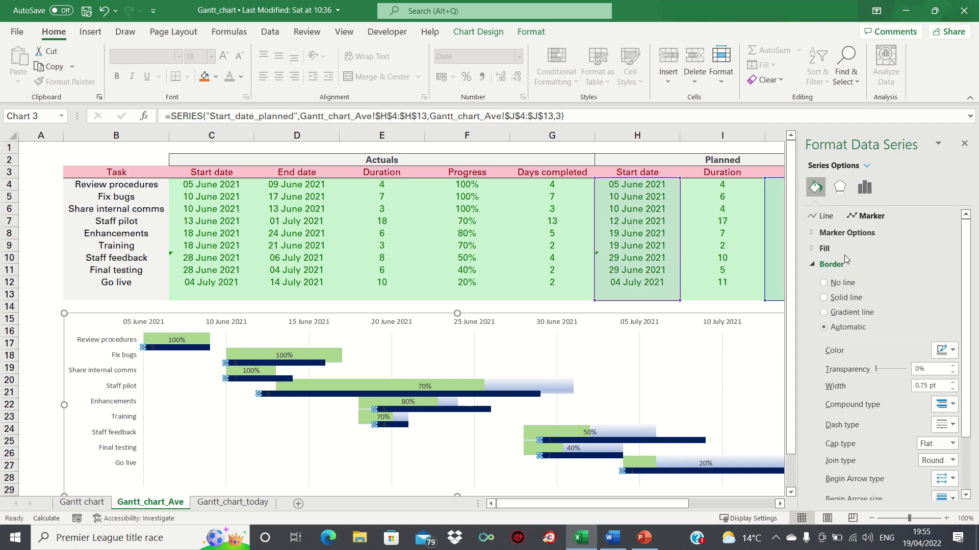
pyautogui.click(835, 283)
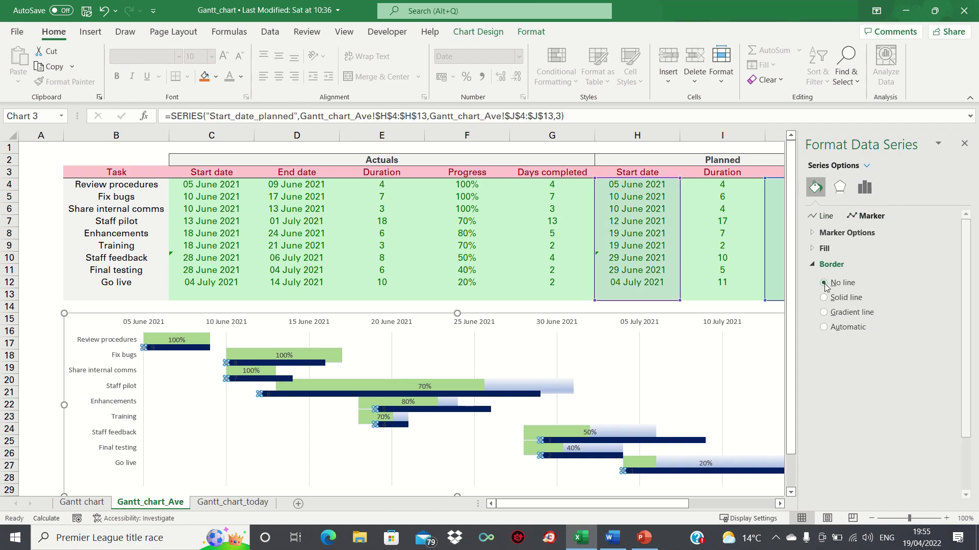
pyautogui.click(833, 250)
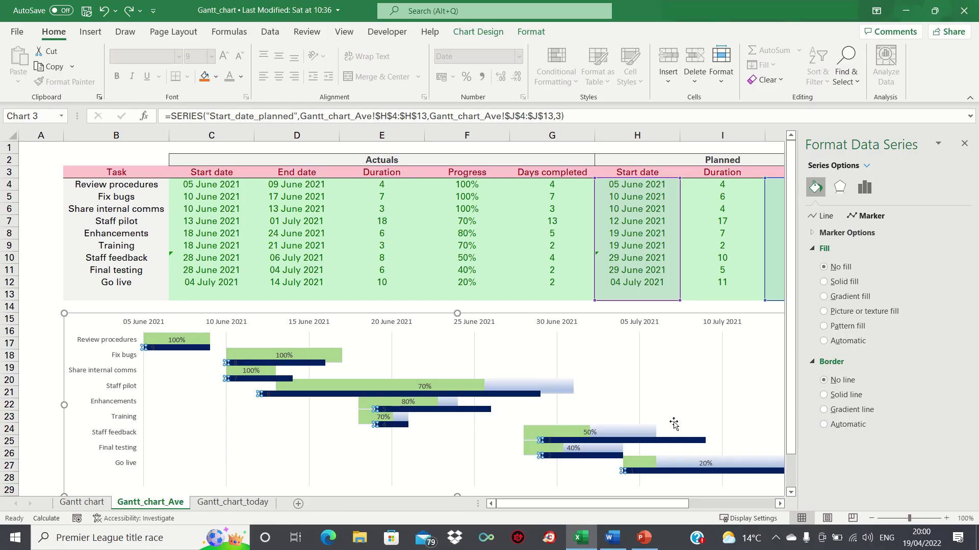
# Step: Give the green Duration series a 100% gap width so its actual bars become thinner
pyautogui.click(641, 432)
pyautogui.rightClick(641, 432)
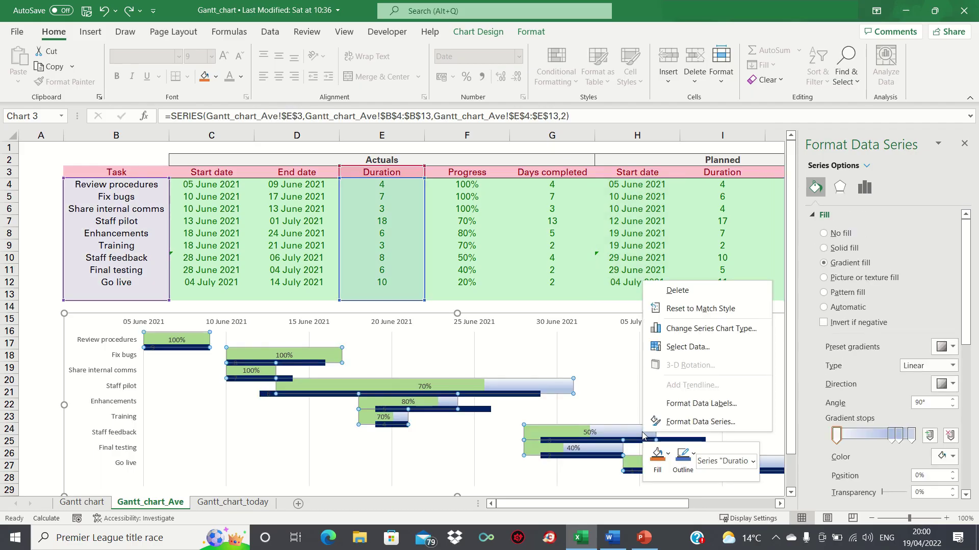
pyautogui.click(678, 419)
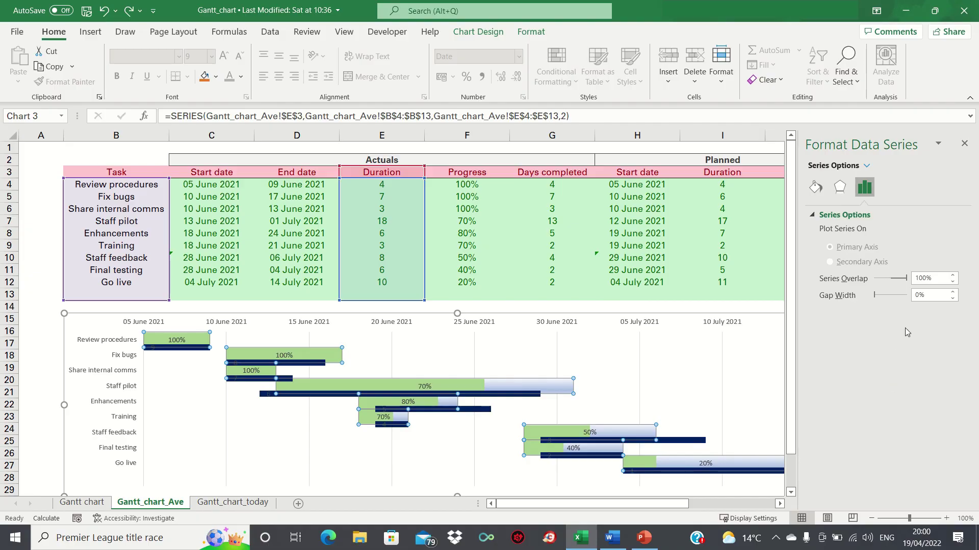
pyautogui.click(922, 299)
pyautogui.write('100')
pyautogui.press('Return')
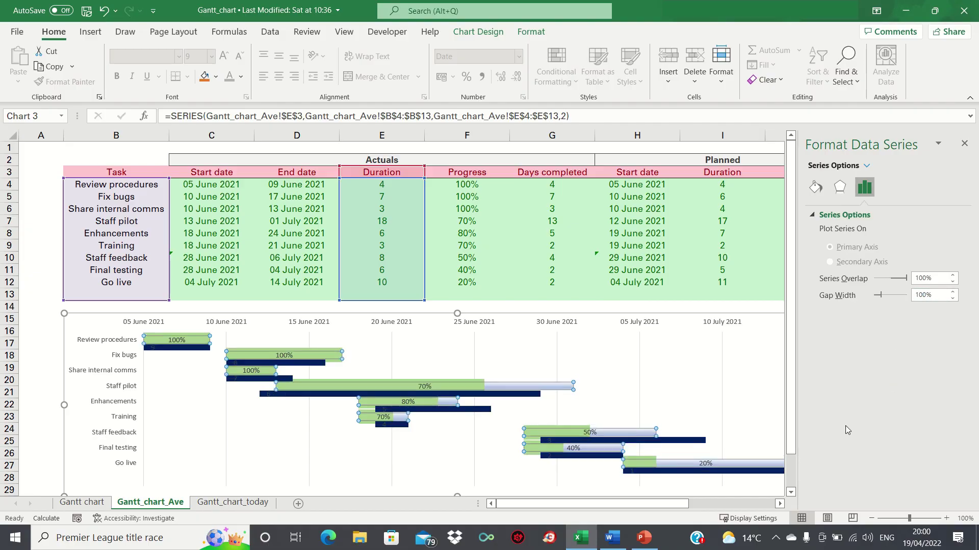
# Step: Change the green progress error bars' line width from 16.75 pt to 8 pt, then close the pane
pyautogui.click(347, 389)
pyautogui.rightClick(347, 389)
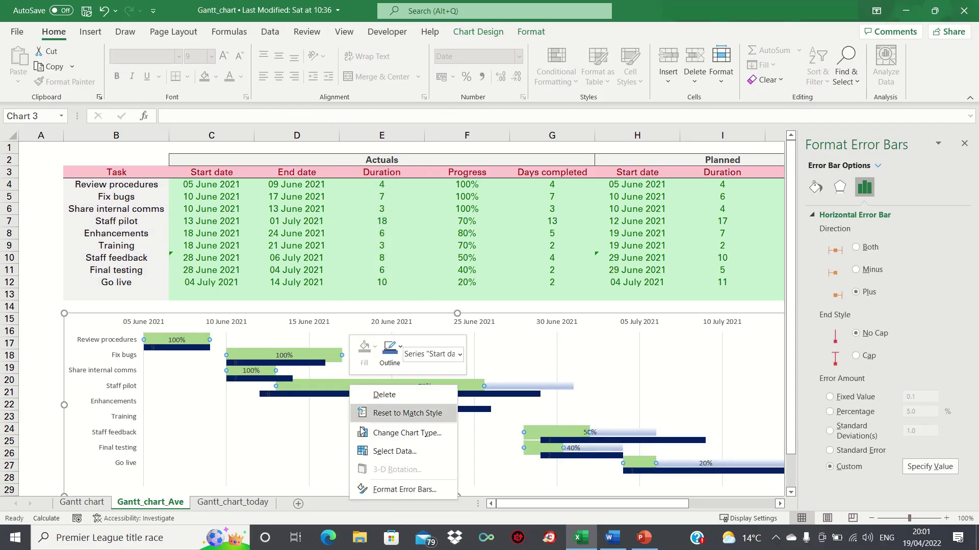
pyautogui.click(381, 490)
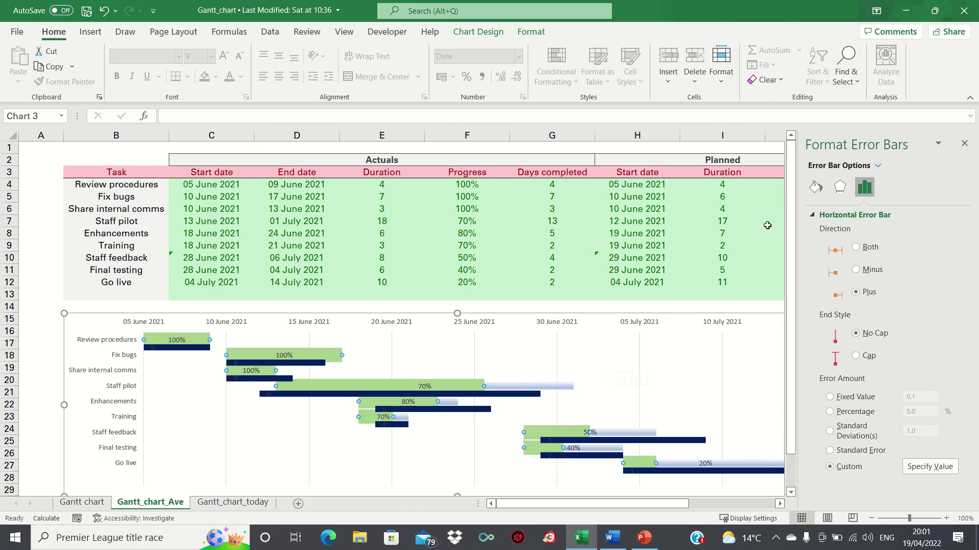
pyautogui.click(814, 189)
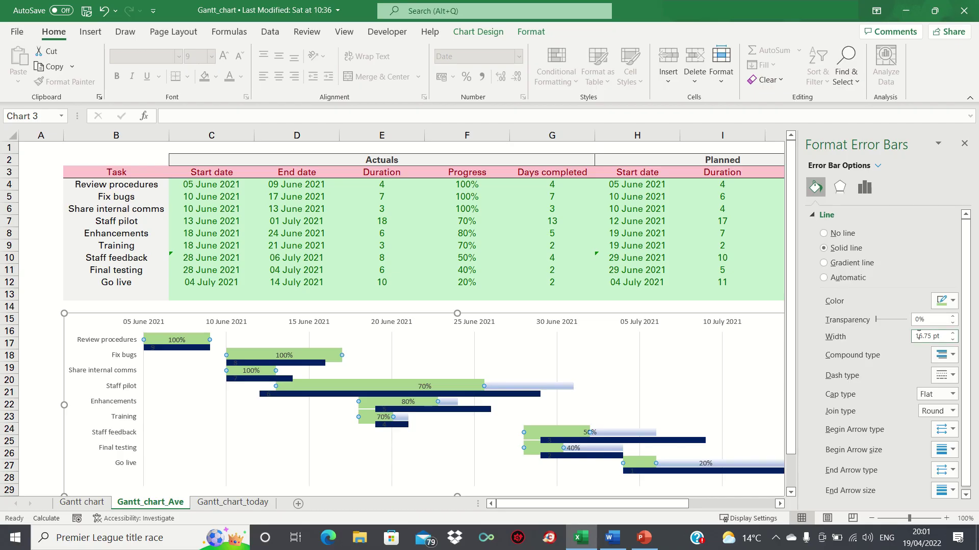
pyautogui.doubleClick(918, 336)
pyautogui.press('BackSpace')
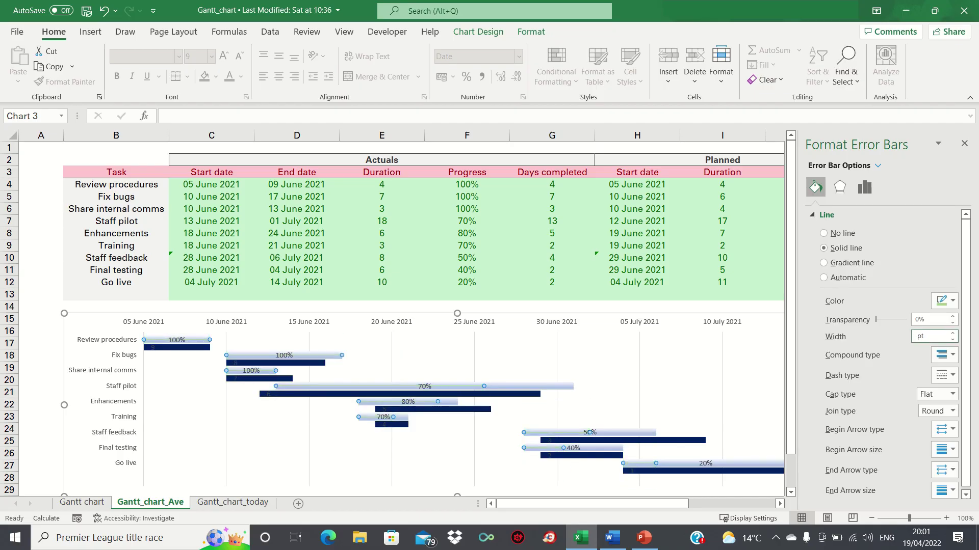
pyautogui.write('8')
pyautogui.press('Return')
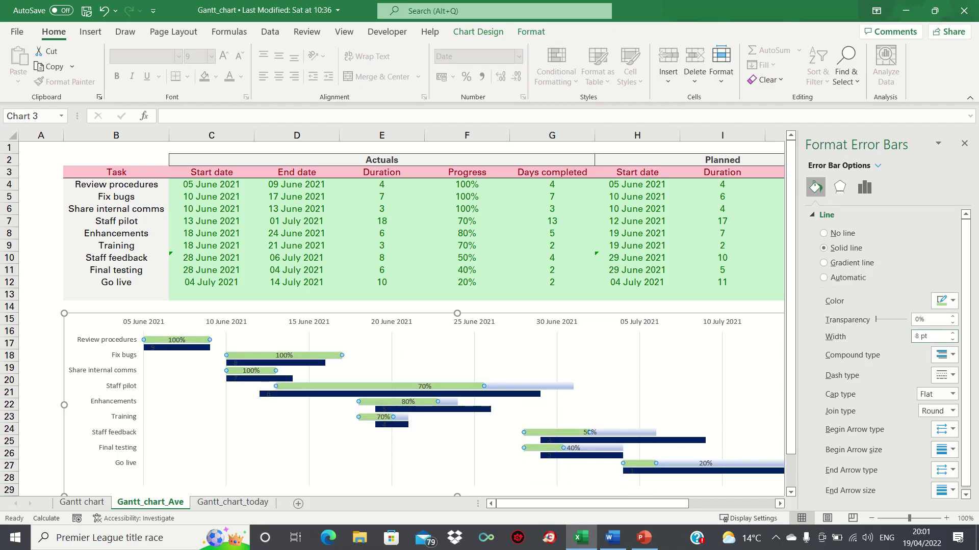
pyautogui.click(964, 144)
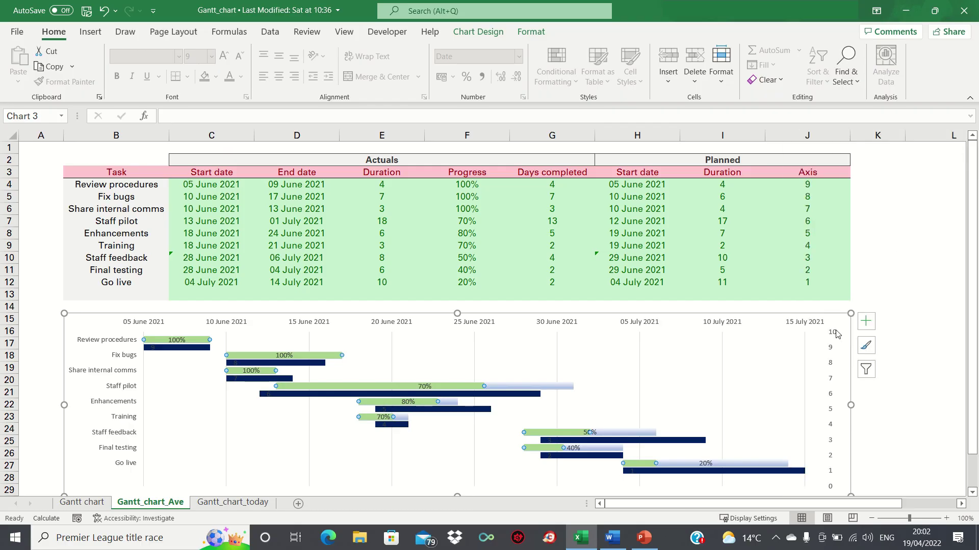
# Step: Delete the 0–10 secondary vertical axis on the right and deselect the chart
pyautogui.click(834, 334)
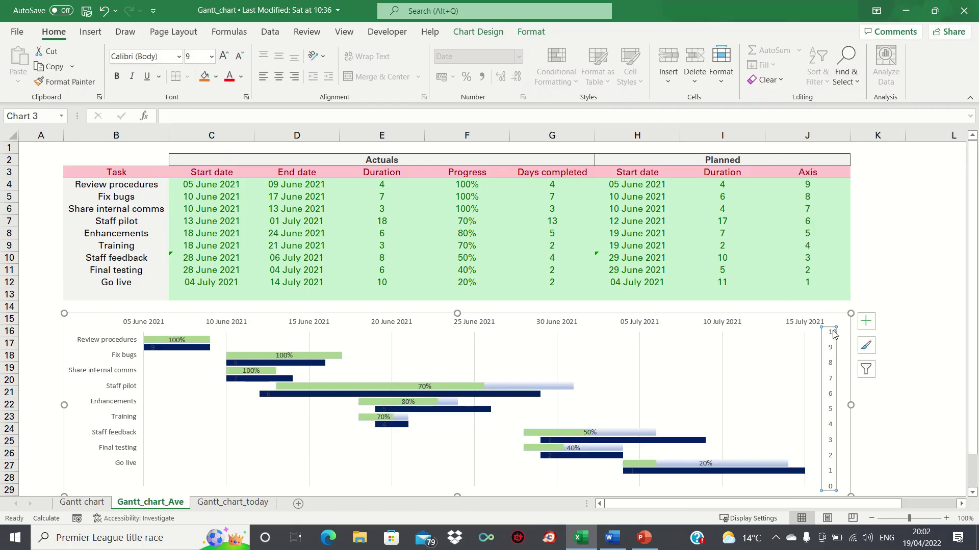
pyautogui.press('Delete')
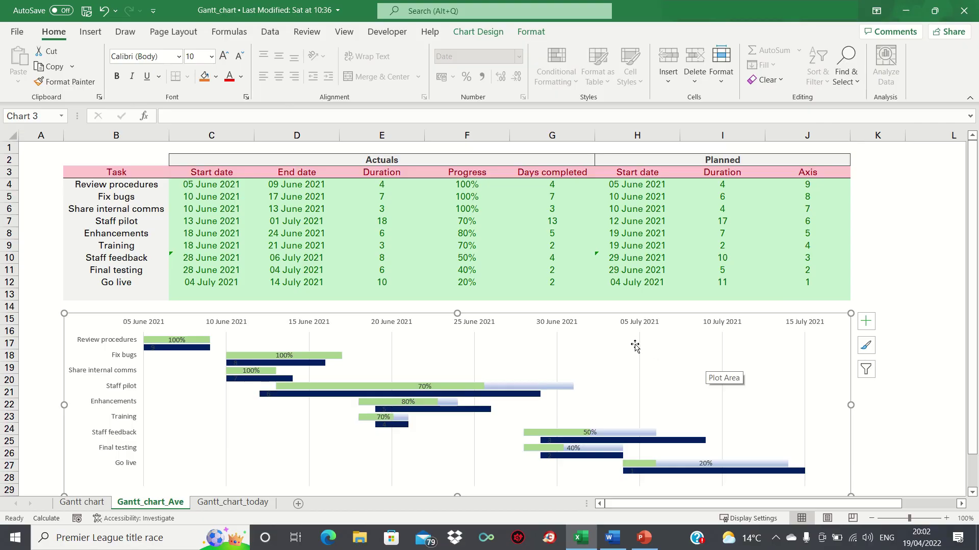
pyautogui.click(152, 292)
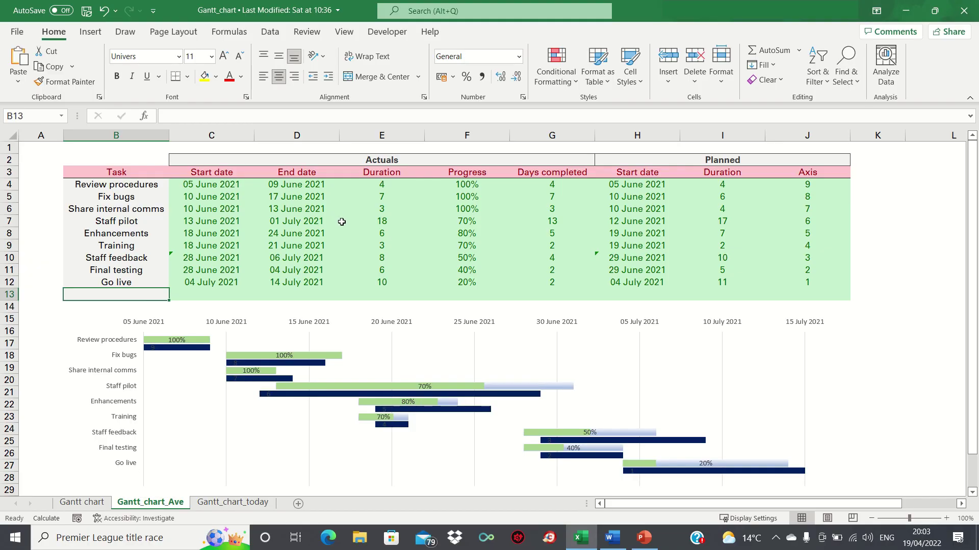
# Step: Undo the last change, then enter 3 as Review procedures' planned duration in I4
pyautogui.hotkey('ctrl', 'z')
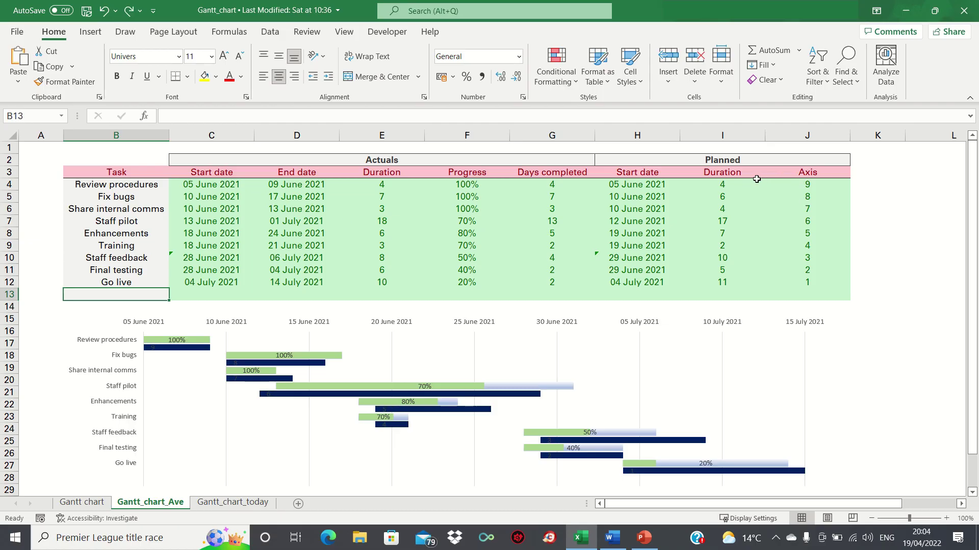
pyautogui.click(729, 185)
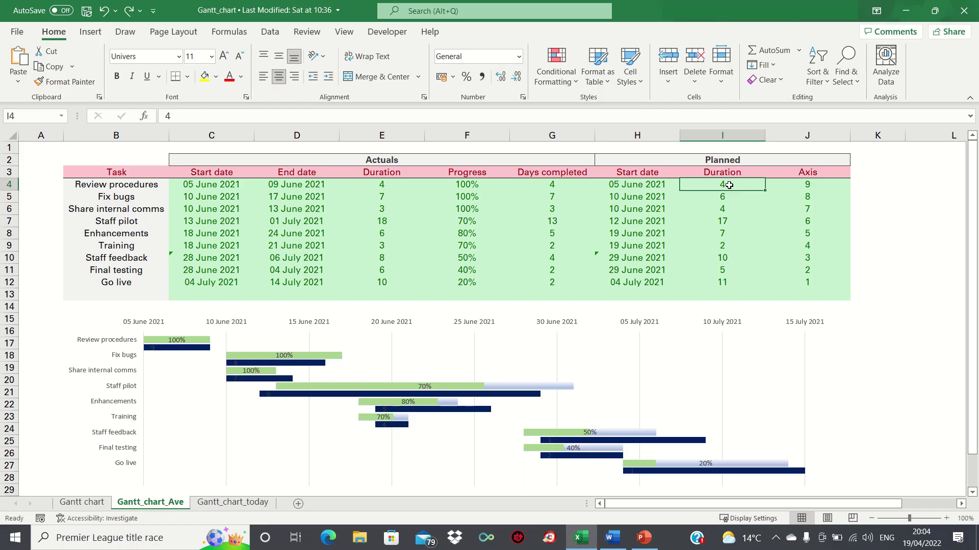
pyautogui.write('3')
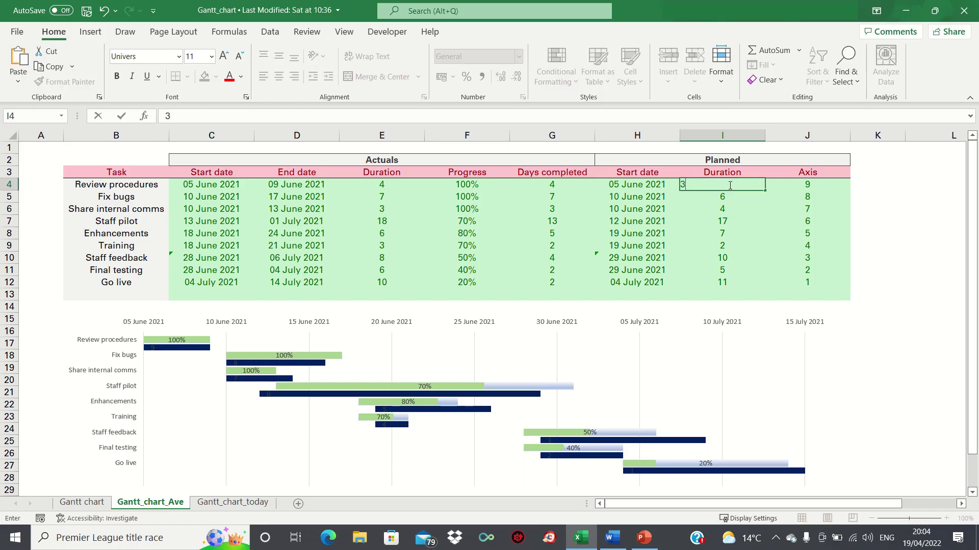
pyautogui.press('Return')
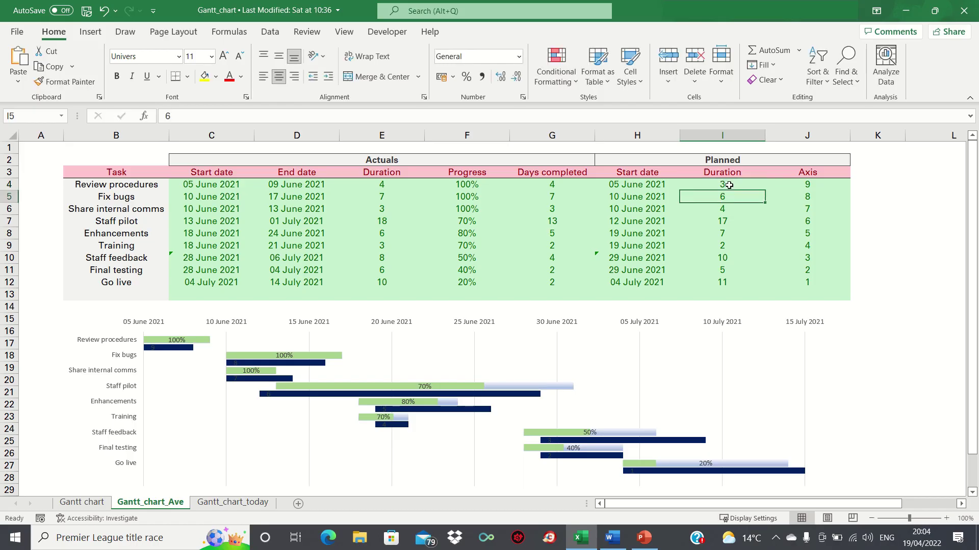
pyautogui.click(729, 185)
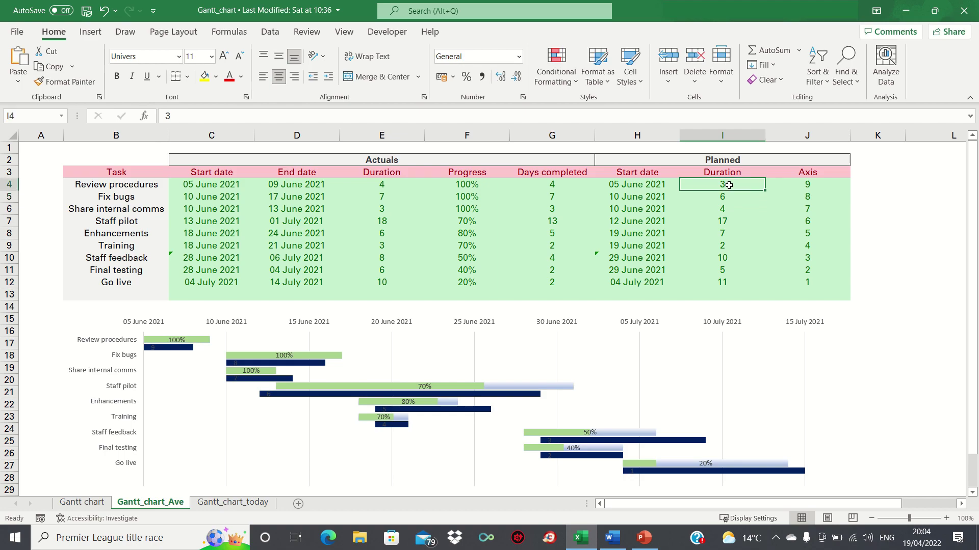
# Step: Enter 6/6/21 as Review procedures' planned start in H4, then check H6's linked formula =H5
pyautogui.press('Left')
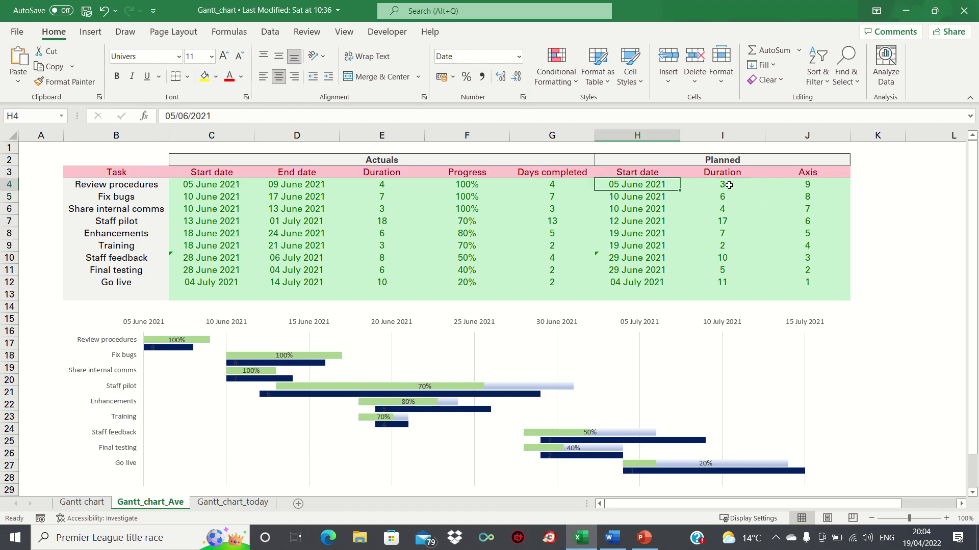
pyautogui.write('6/6/21')
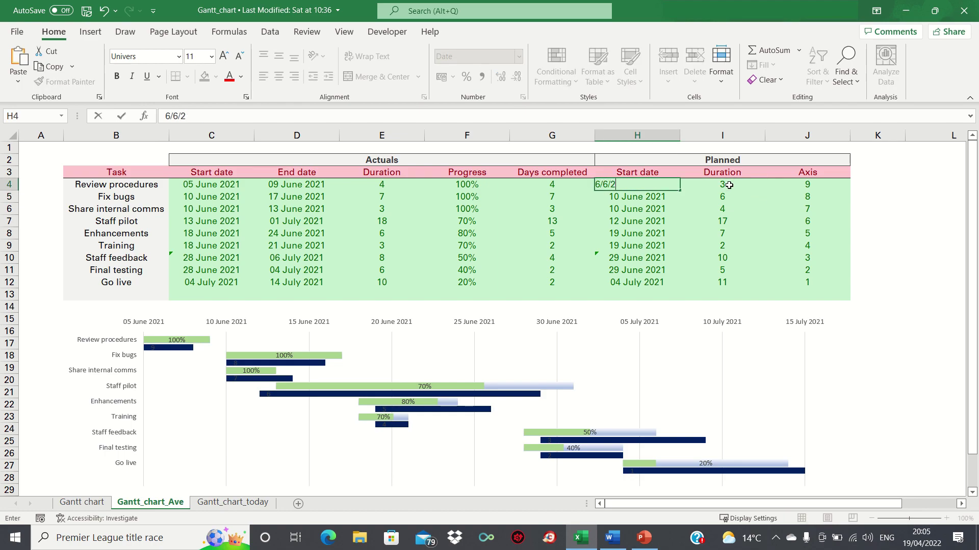
pyautogui.press('Return')
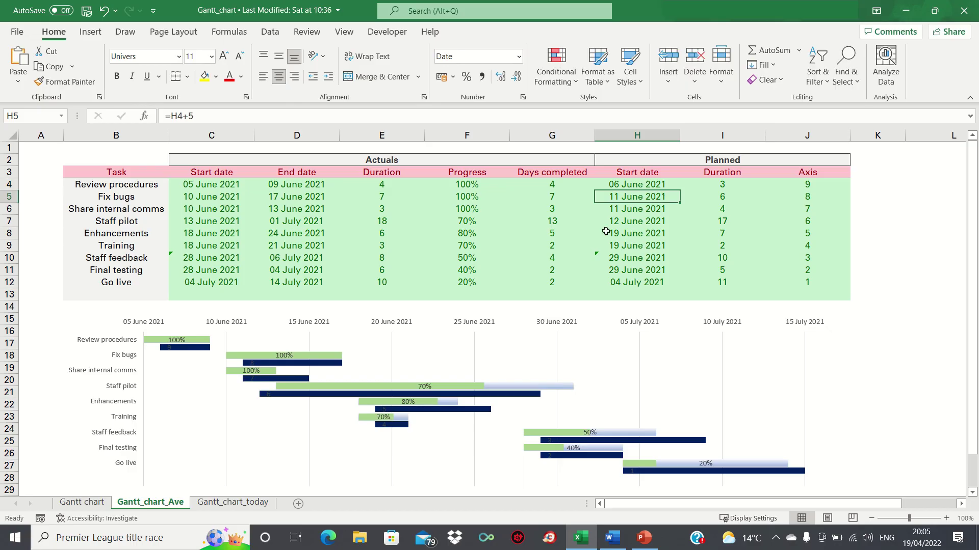
pyautogui.press('Down')
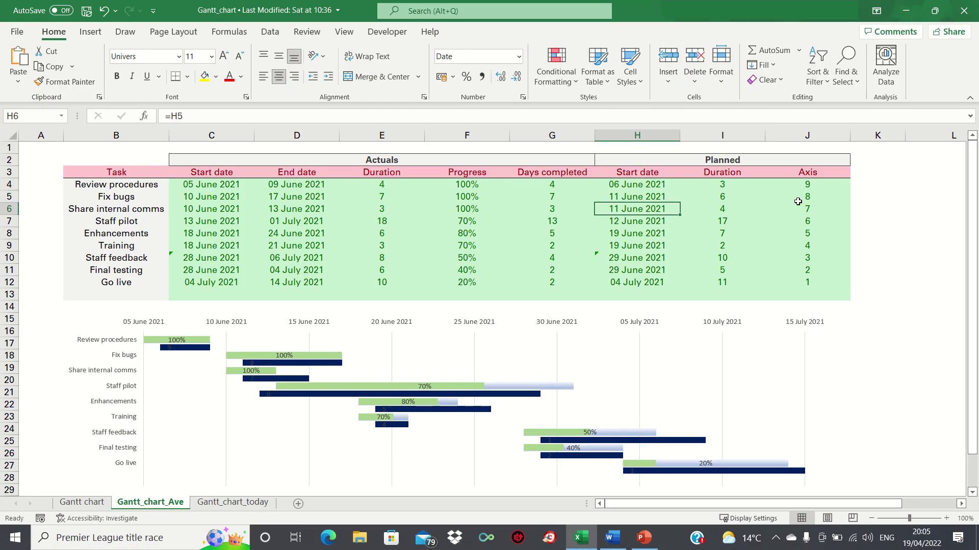